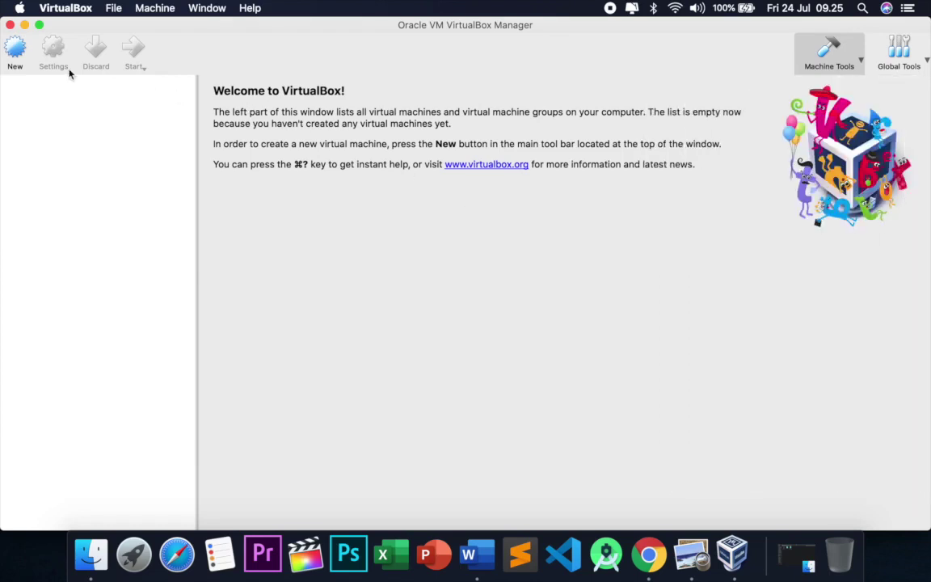
# Begin a new machine with version Windows 10 (32-bit), then abandon that setup.
pyautogui.click(13, 48)
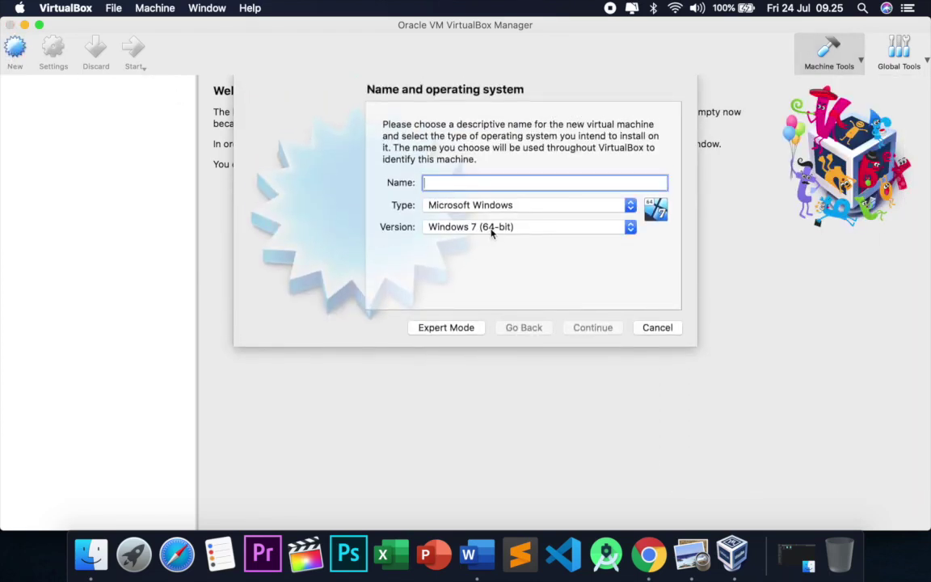
pyautogui.click(489, 234)
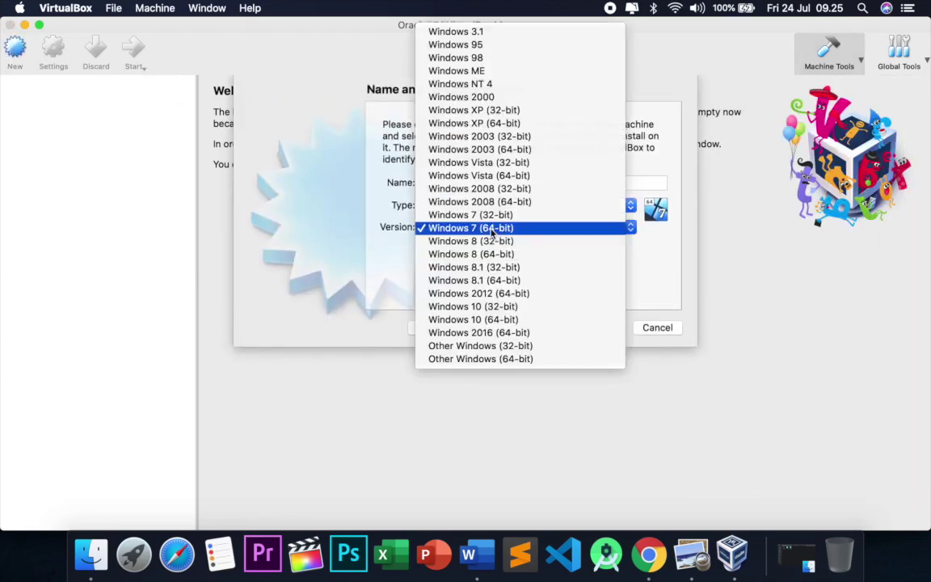
pyautogui.click(473, 306)
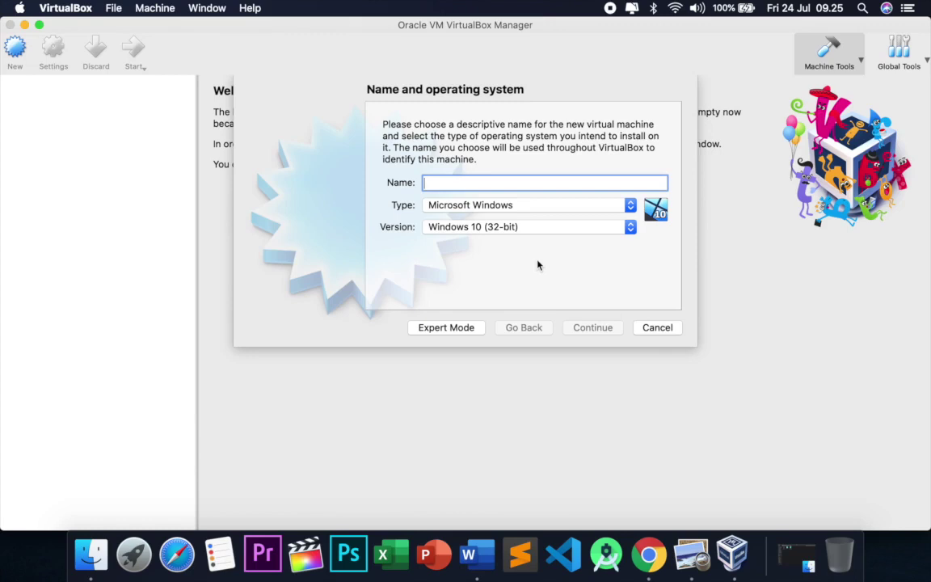
pyautogui.click(665, 332)
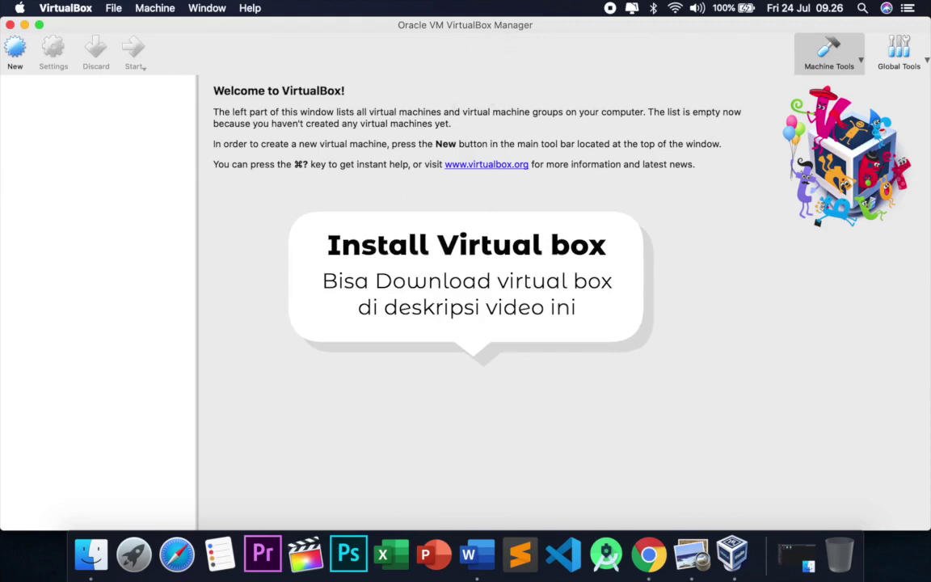
pyautogui.click(129, 542)
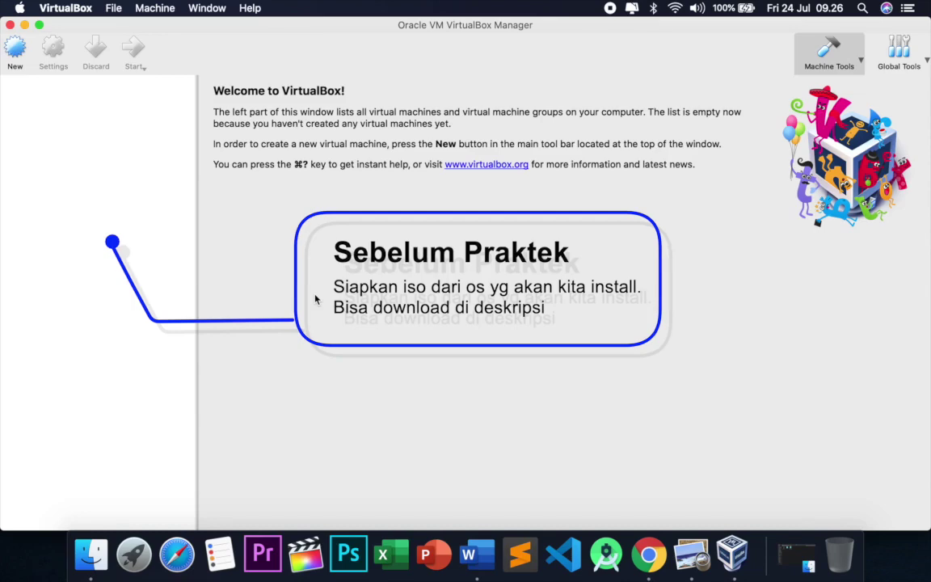
# Name the new machine 'Linux Debian10' with type Linux and version Debian (64-bit).
pyautogui.click(23, 62)
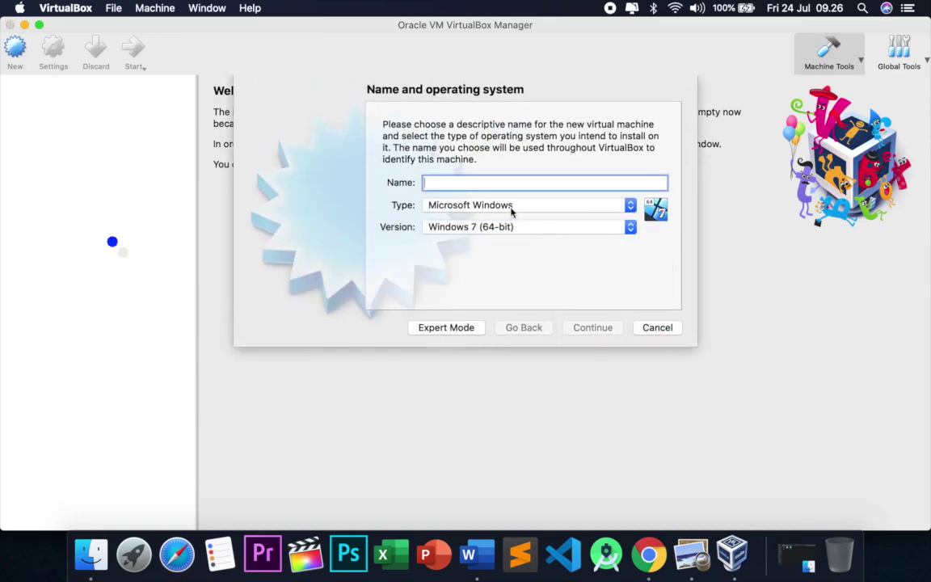
pyautogui.write('L')
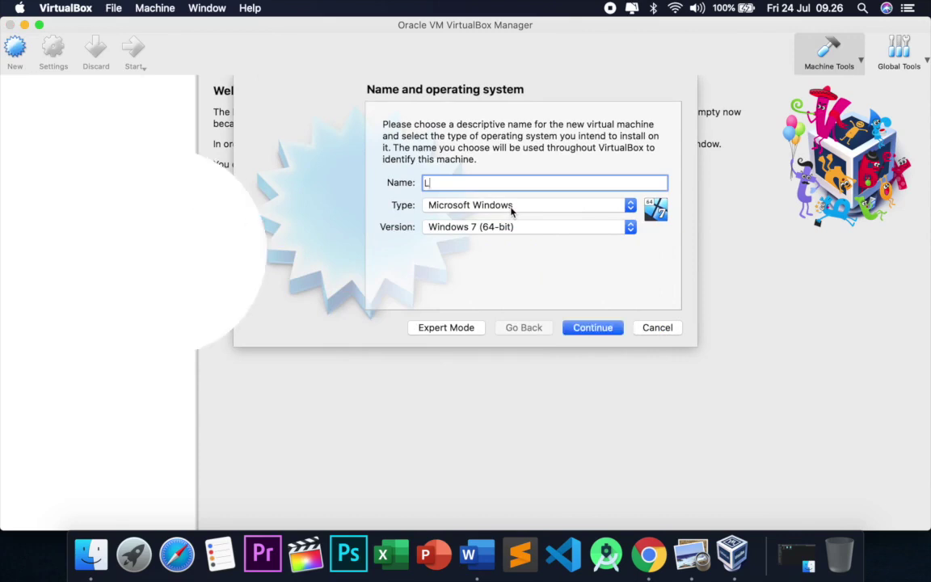
pyautogui.write('inux D')
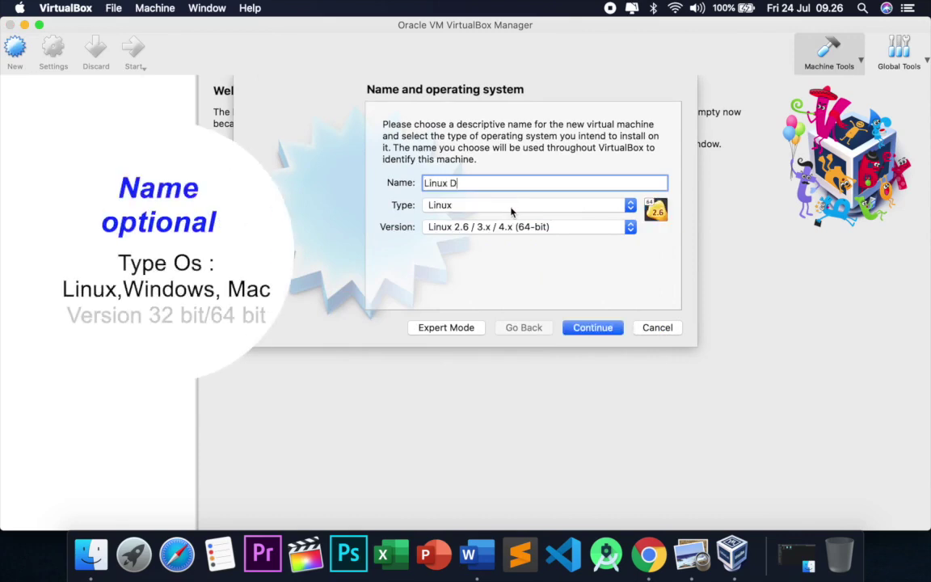
pyautogui.write('ebian10')
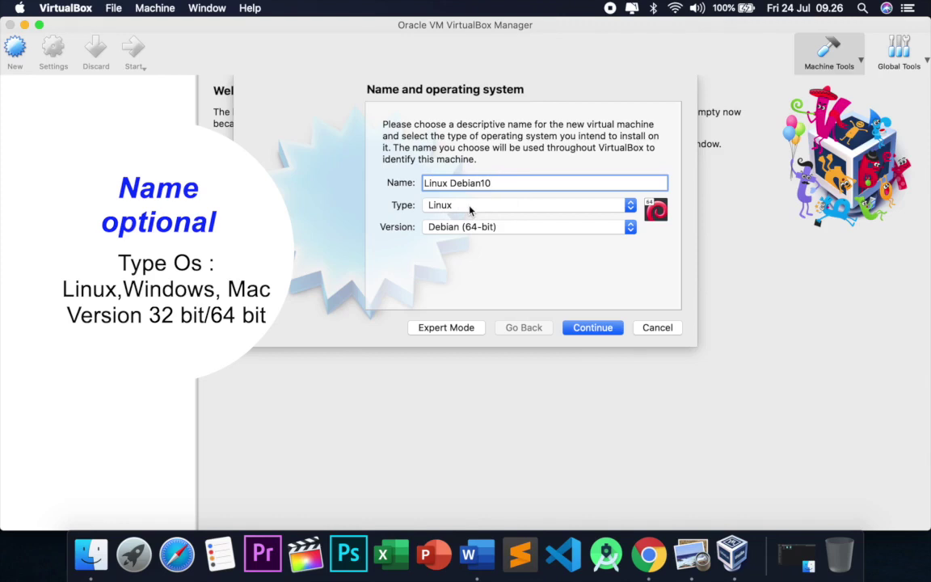
pyautogui.click(469, 209)
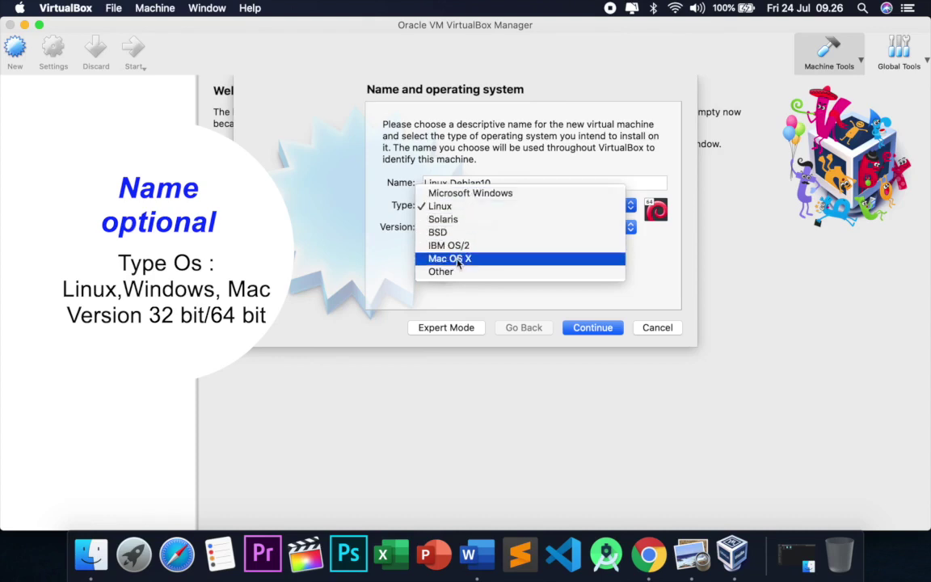
pyautogui.click(605, 136)
pyautogui.click(515, 228)
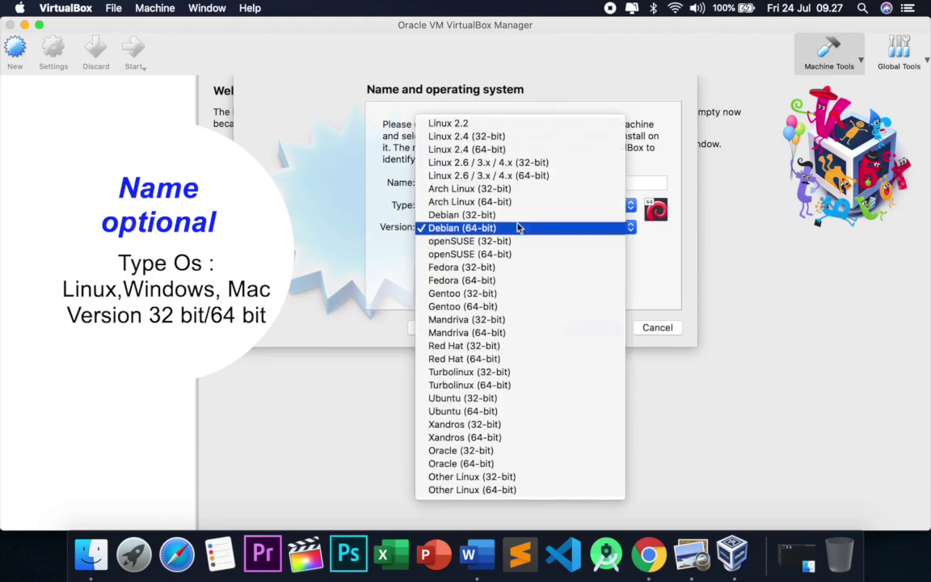
pyautogui.click(661, 116)
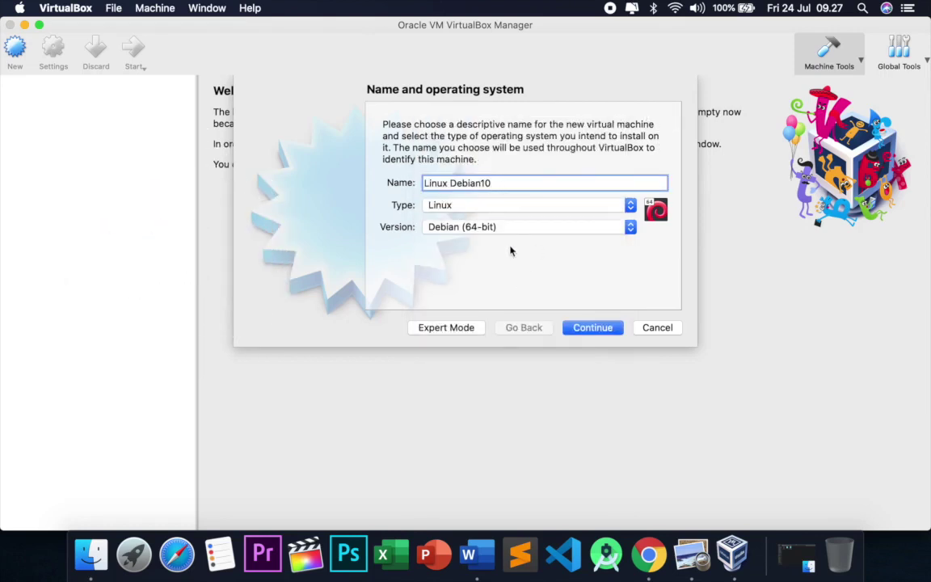
pyautogui.click(587, 332)
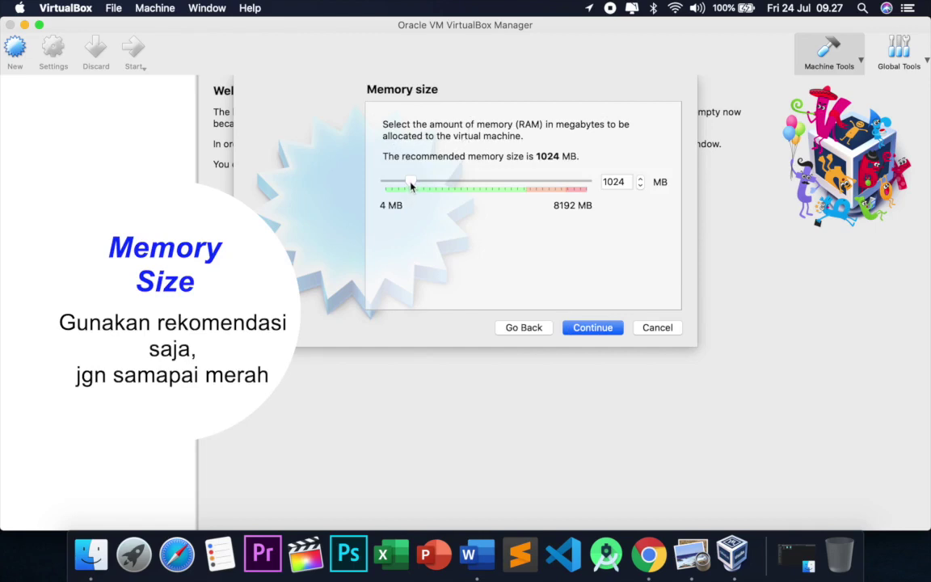
# Set the new machine's memory size to 1024 MB.
pyautogui.moveTo(411, 185); pyautogui.dragTo(443, 183)
pyautogui.doubleClick(627, 183)
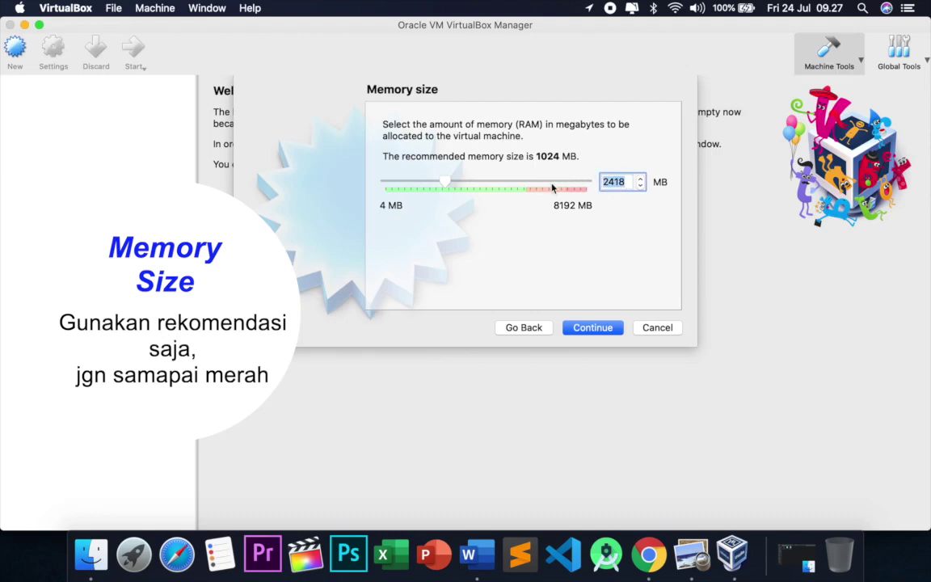
pyautogui.write('1024')
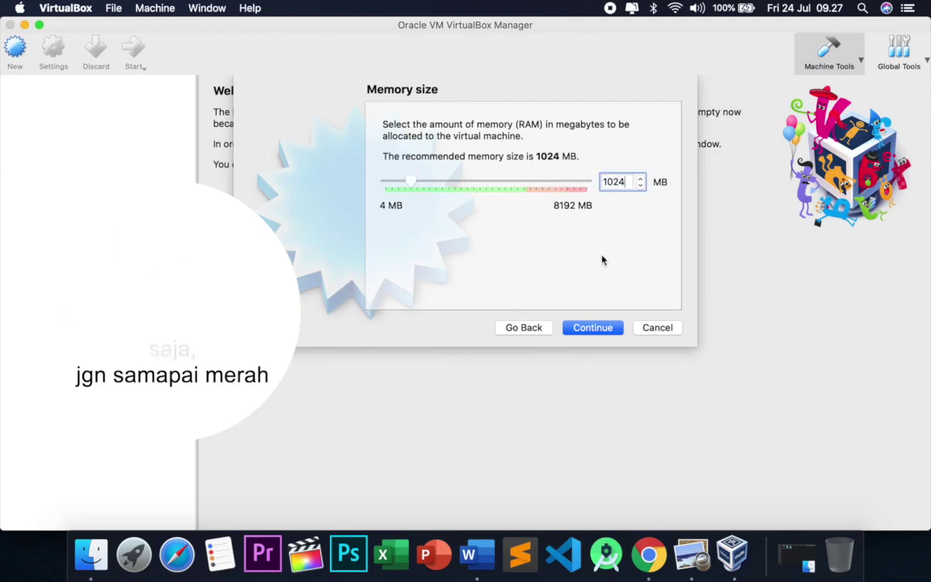
pyautogui.click(593, 327)
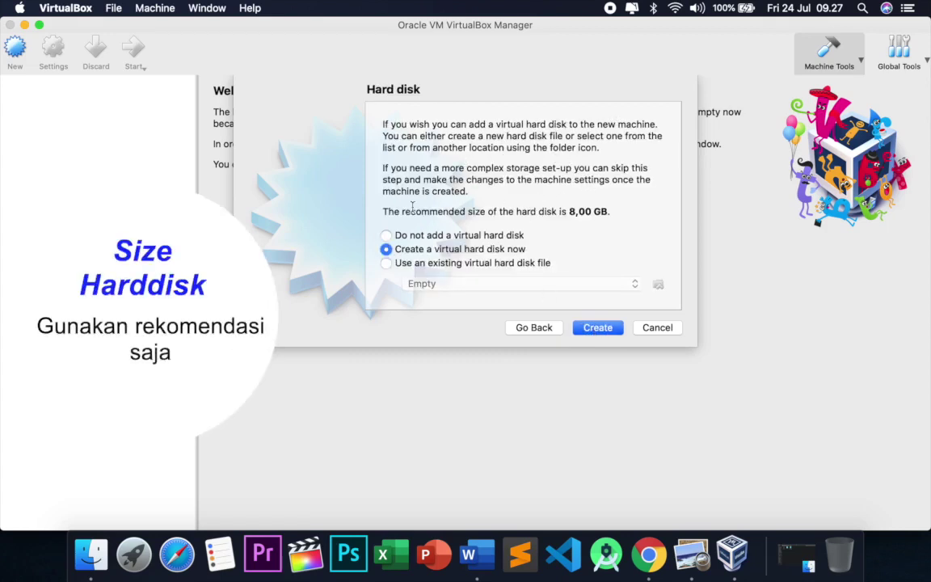
# Create a new virtual hard disk as a dynamically allocated VDI file.
pyautogui.moveTo(405, 211); pyautogui.dragTo(601, 231)
pyautogui.click(637, 211)
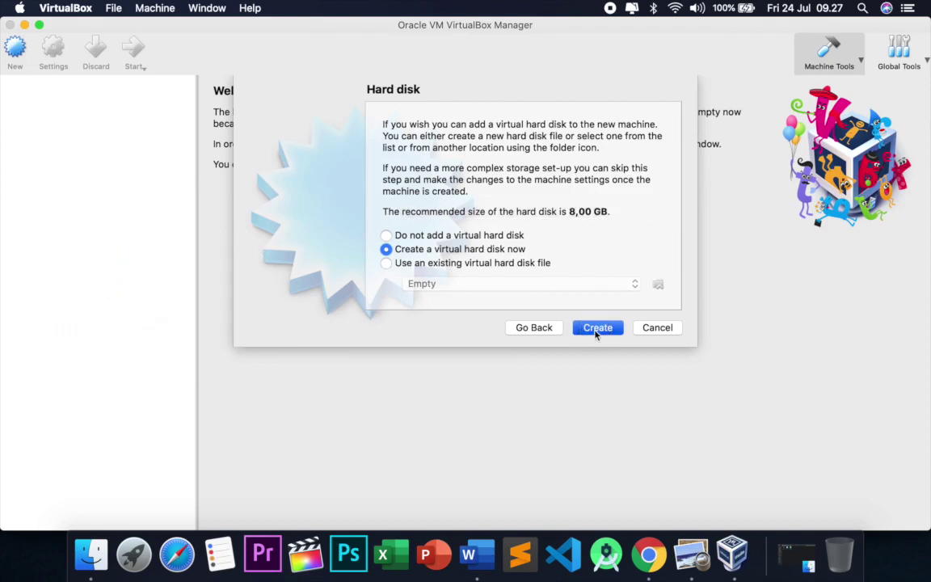
pyautogui.click(597, 328)
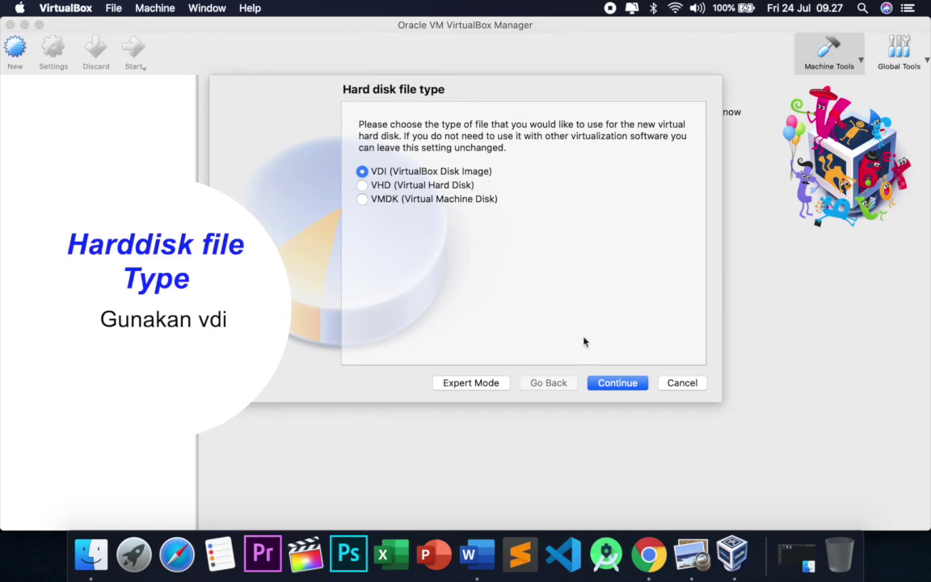
pyautogui.click(618, 389)
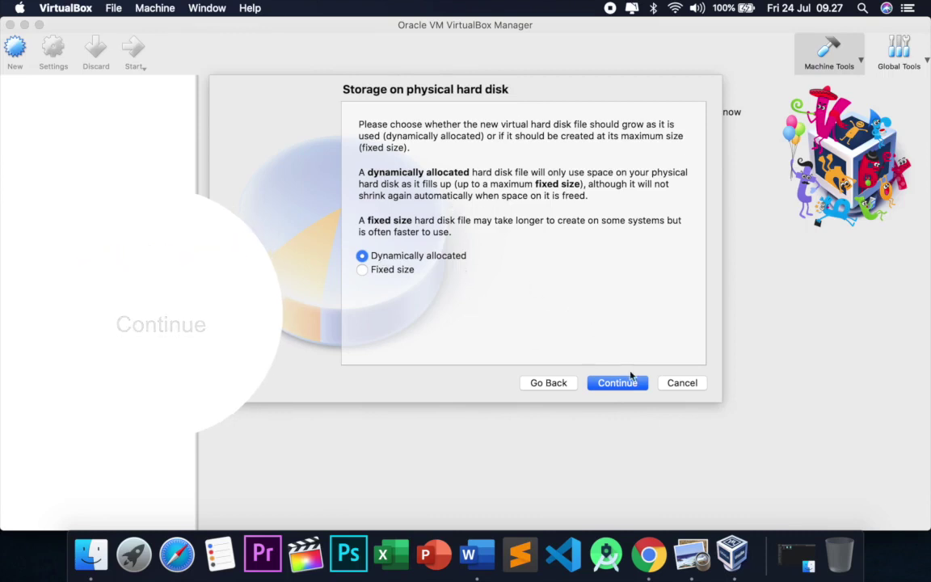
pyautogui.click(629, 386)
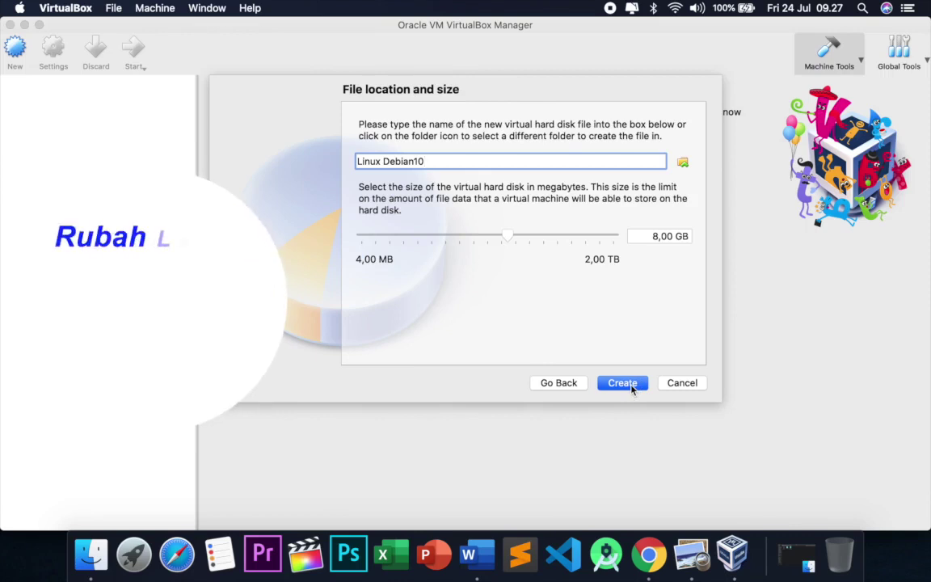
# Move the disk file's location to the external SSD WILDA drive.
pyautogui.click(686, 167)
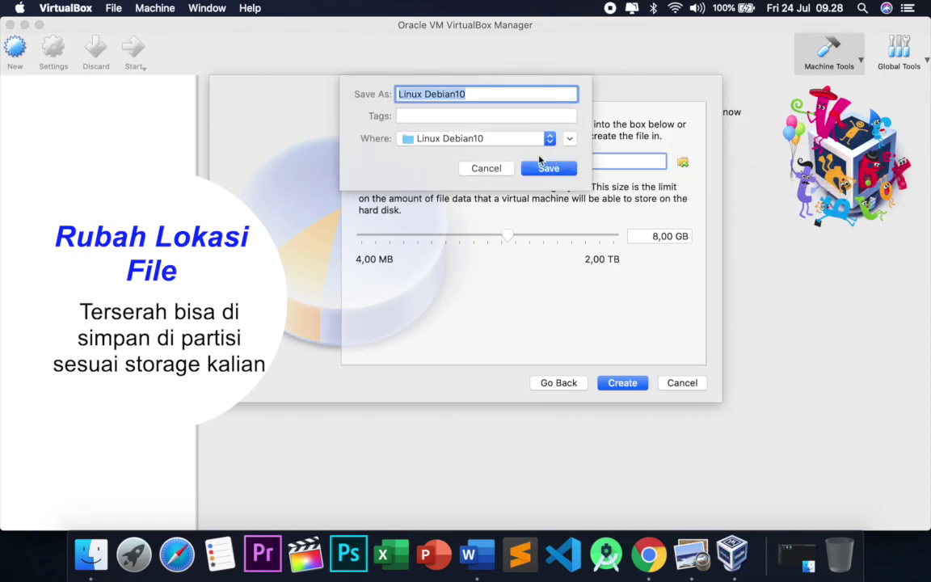
pyautogui.click(531, 141)
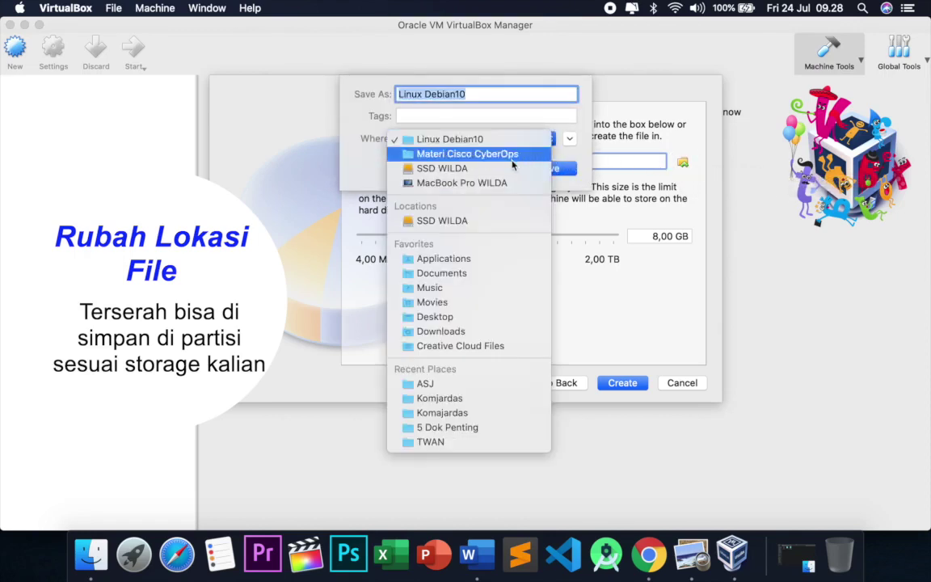
pyautogui.click(510, 169)
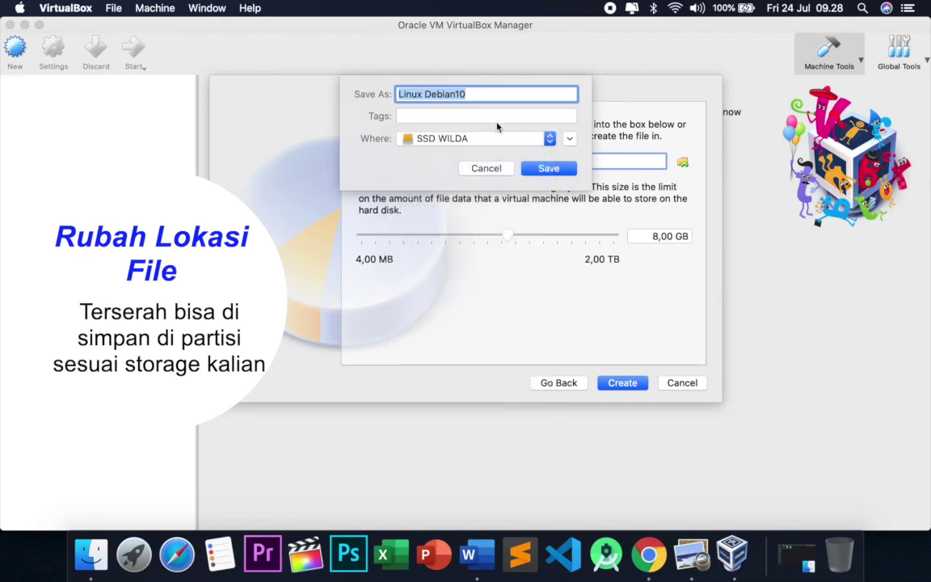
pyautogui.click(549, 169)
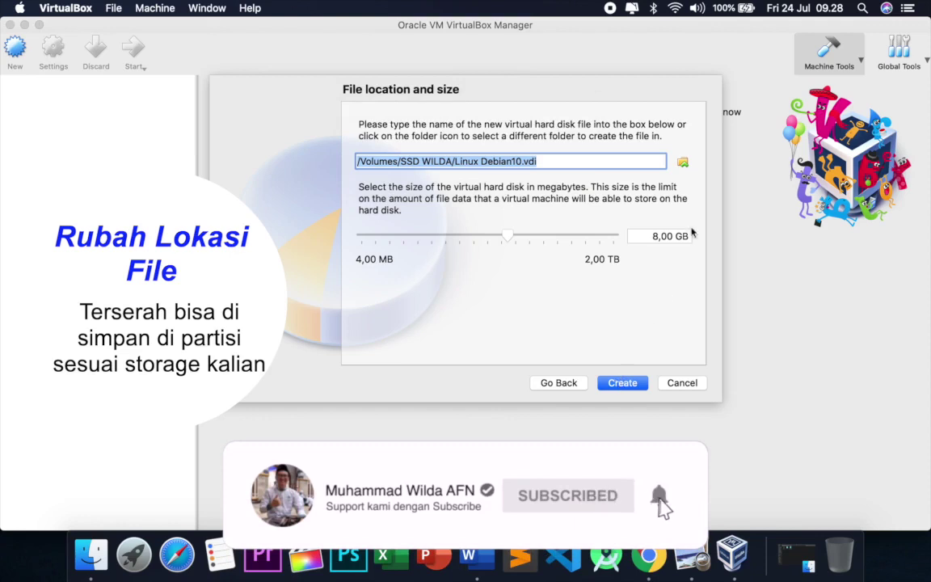
# Save the 8,00 GB Linux Debian10.vdi disk in the ASJ folder and create the machine.
pyautogui.click(683, 163)
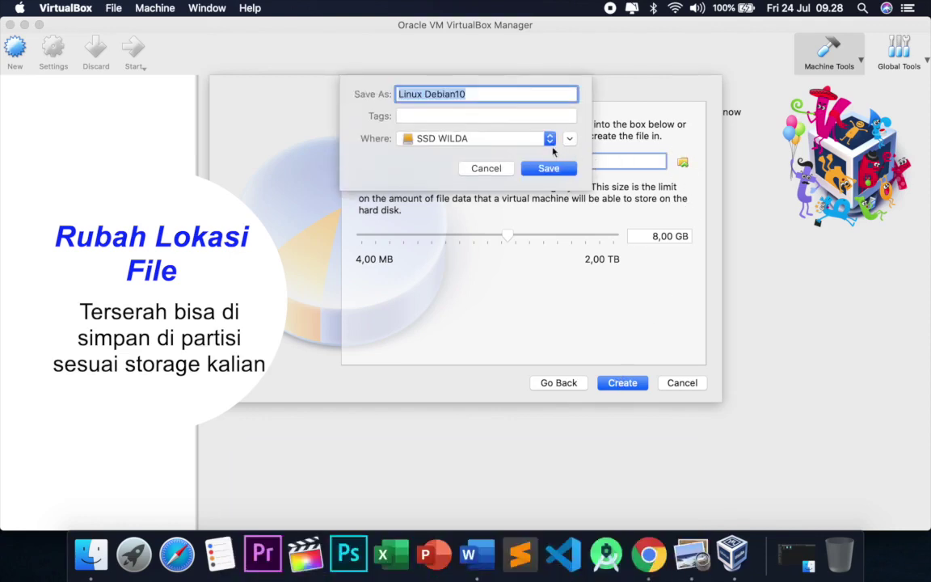
pyautogui.click(532, 140)
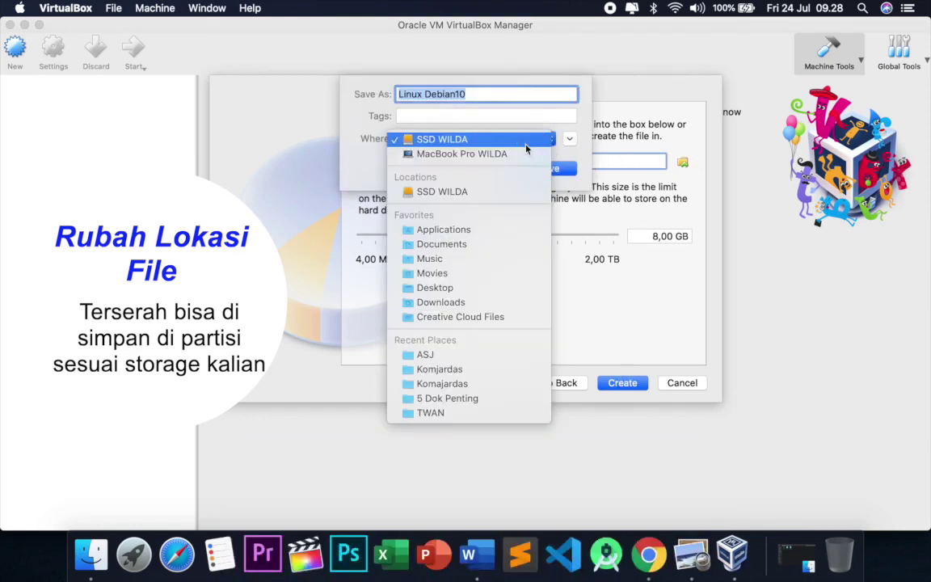
pyautogui.click(496, 193)
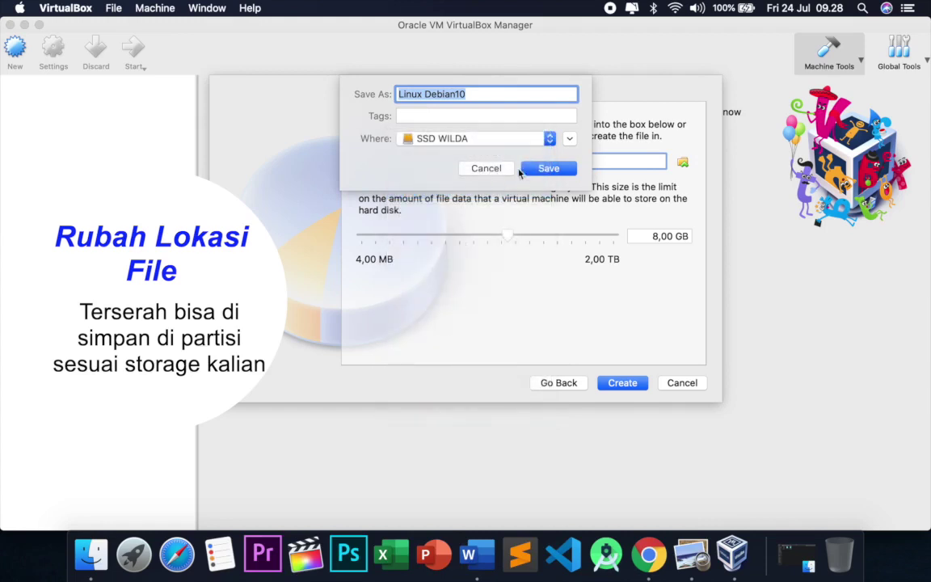
pyautogui.click(548, 140)
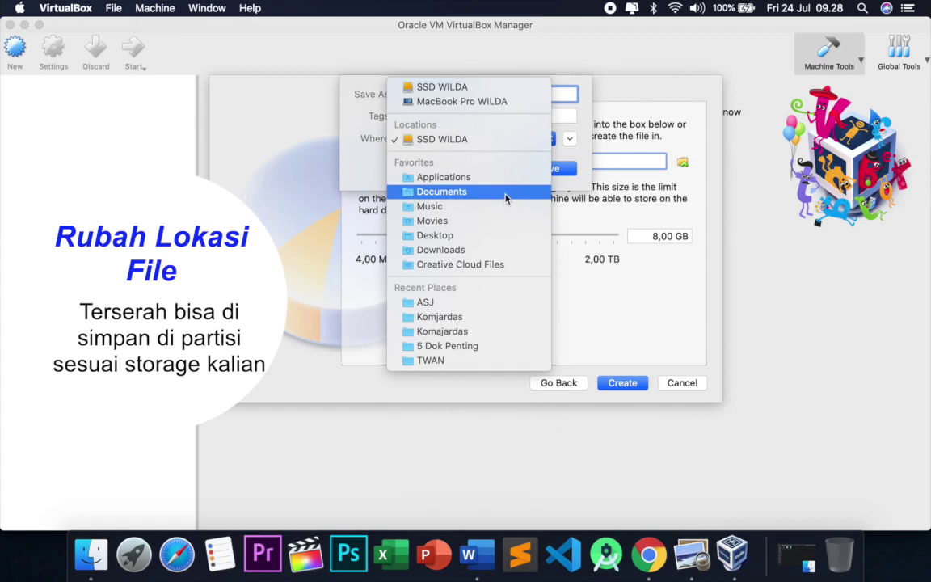
pyautogui.click(459, 303)
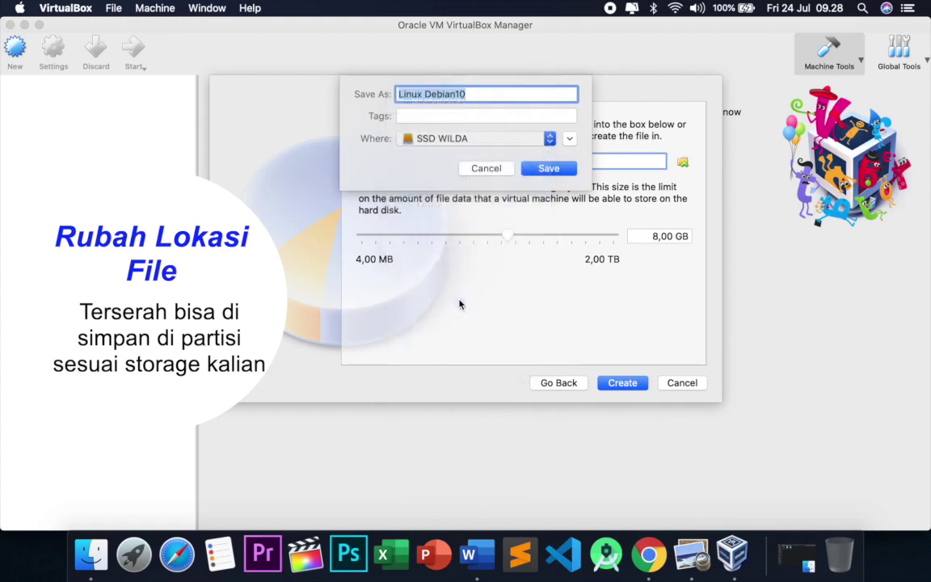
pyautogui.click(549, 168)
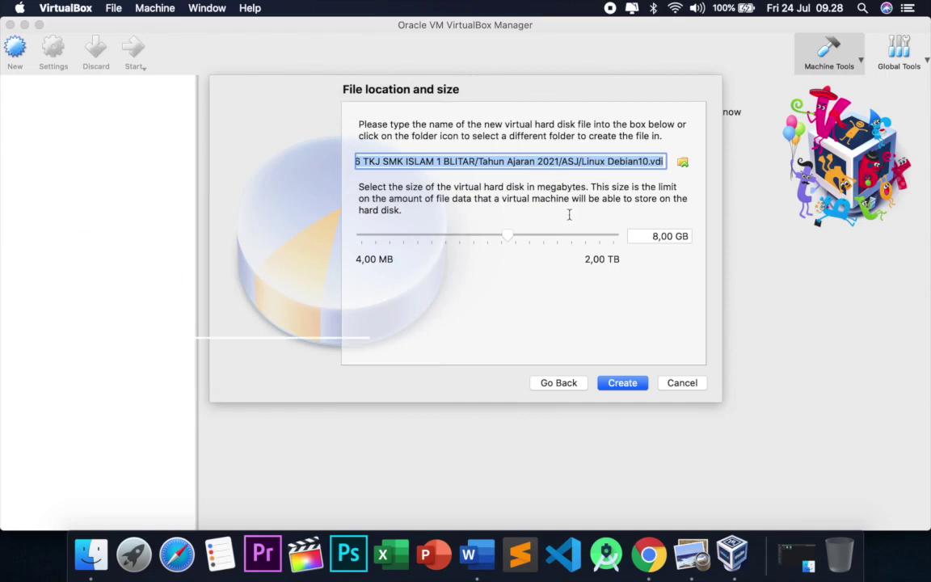
pyautogui.click(622, 383)
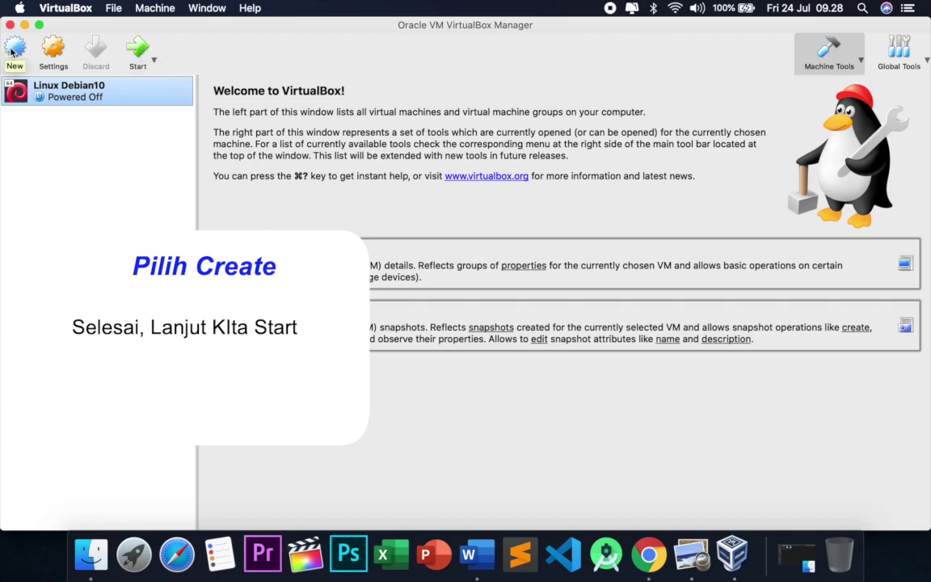
# Start the Linux Debian10 virtual machine.
pyautogui.click(129, 47)
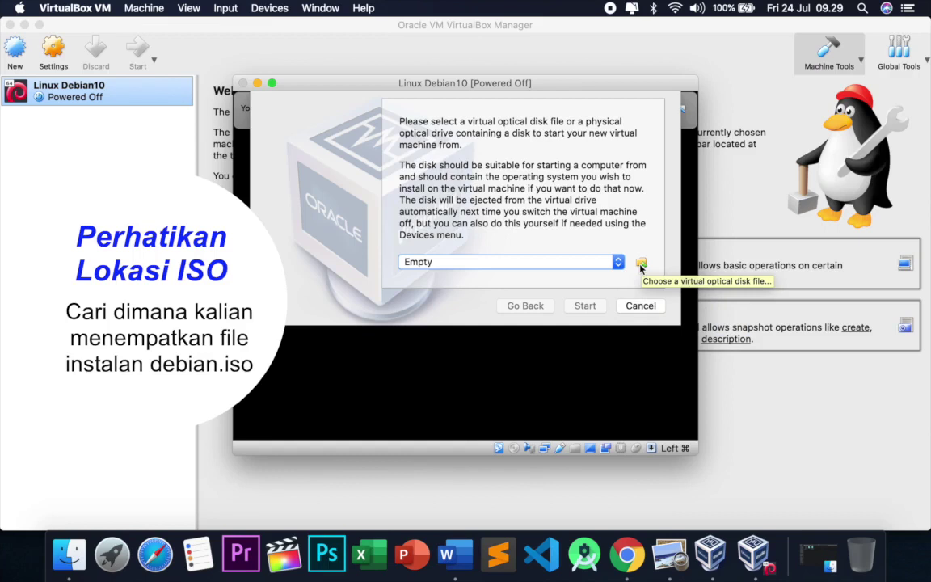
# Choose debian-10.iso as the start-up disk and boot the machine from it.
pyautogui.click(641, 268)
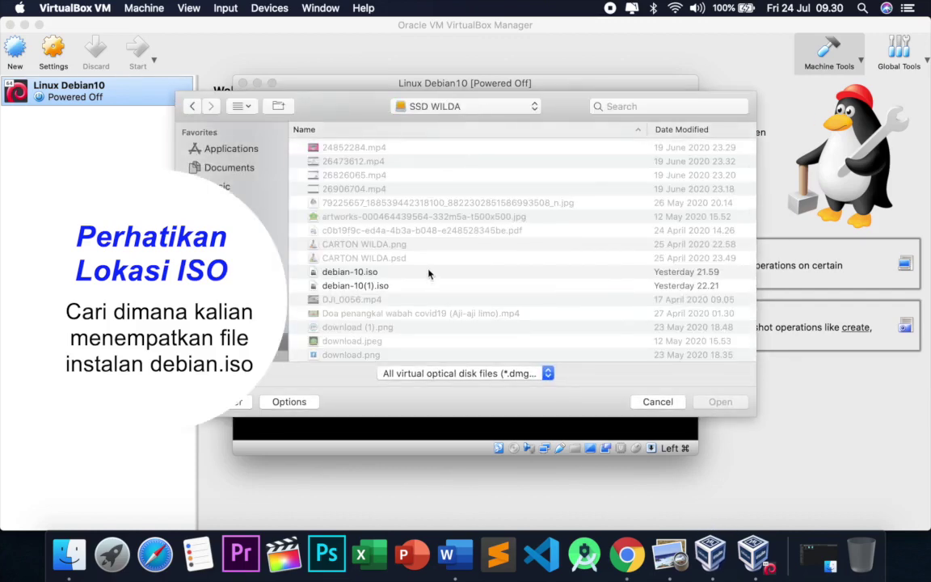
pyautogui.click(385, 273)
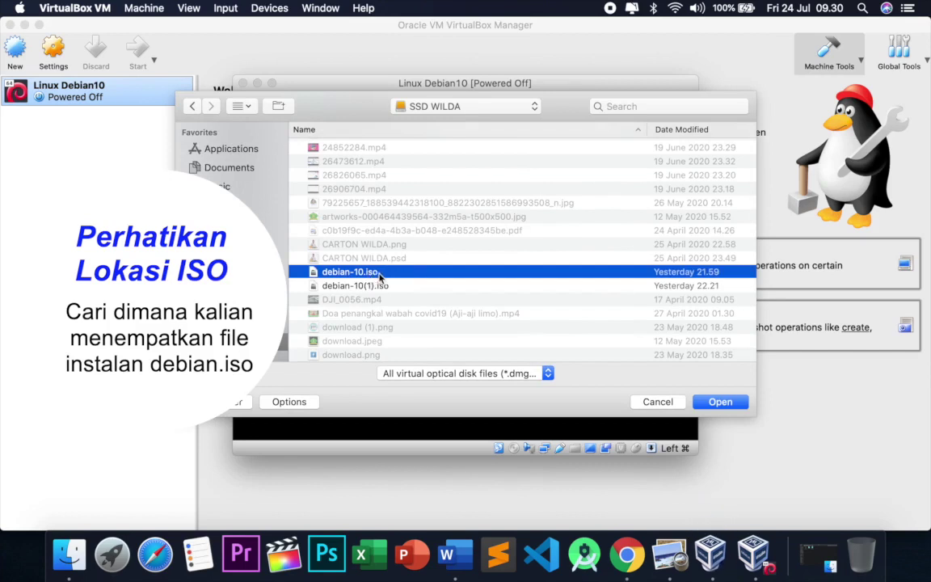
pyautogui.click(360, 285)
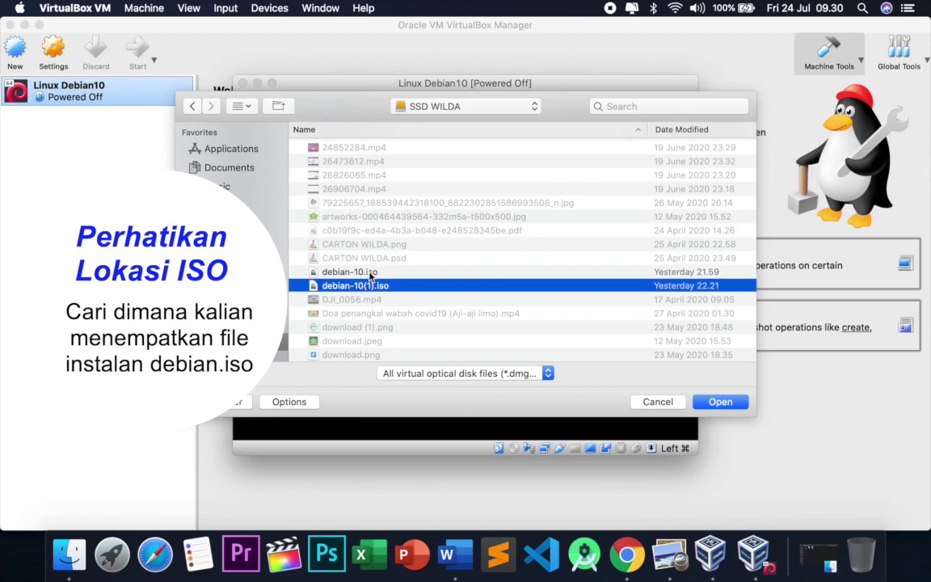
pyautogui.click(370, 275)
pyautogui.hscroll(5, 370, 274)
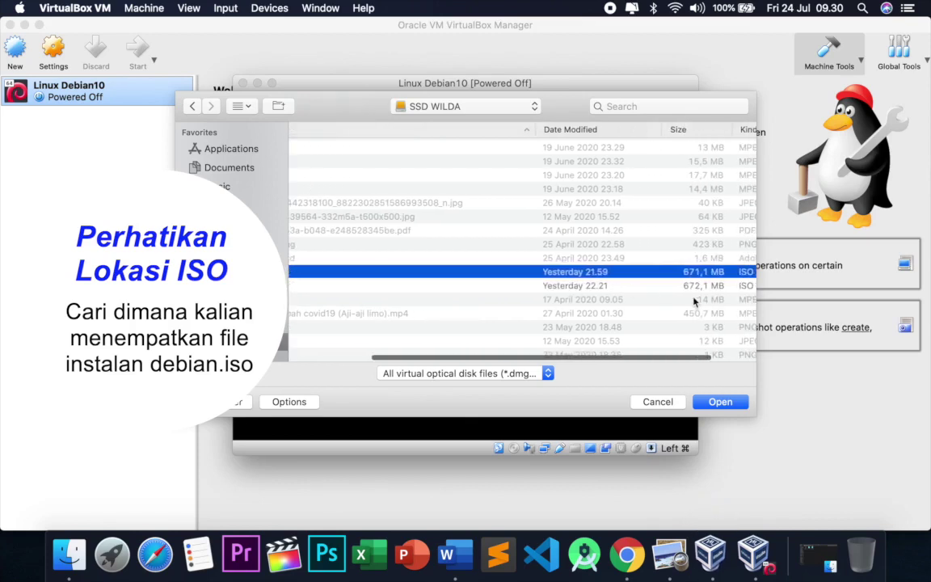
pyautogui.hscroll(-5, 644, 295)
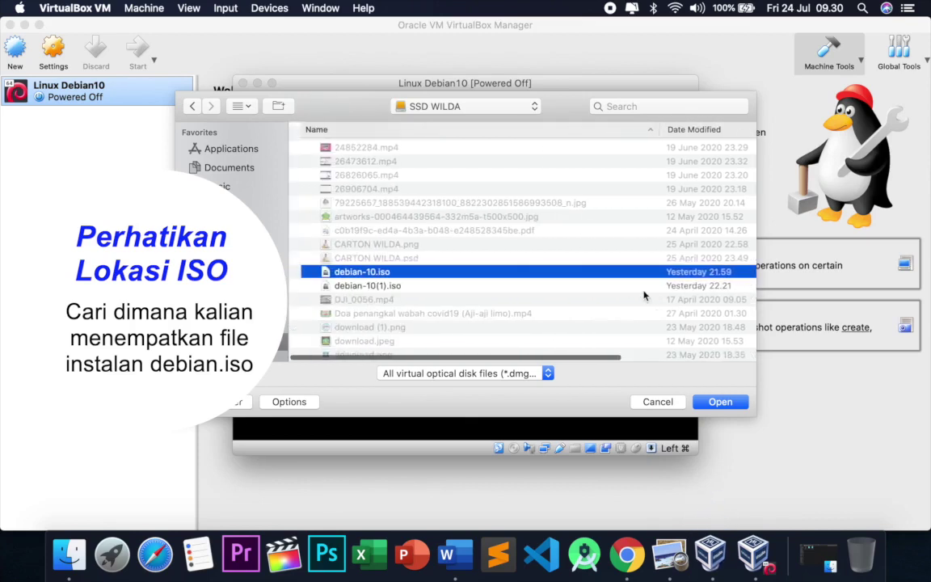
pyautogui.click(720, 402)
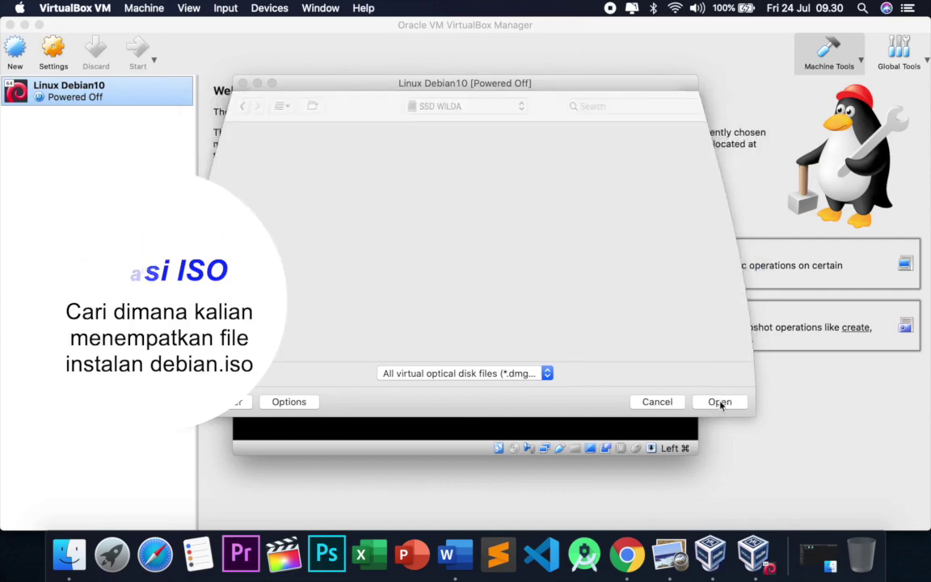
pyautogui.click(703, 546)
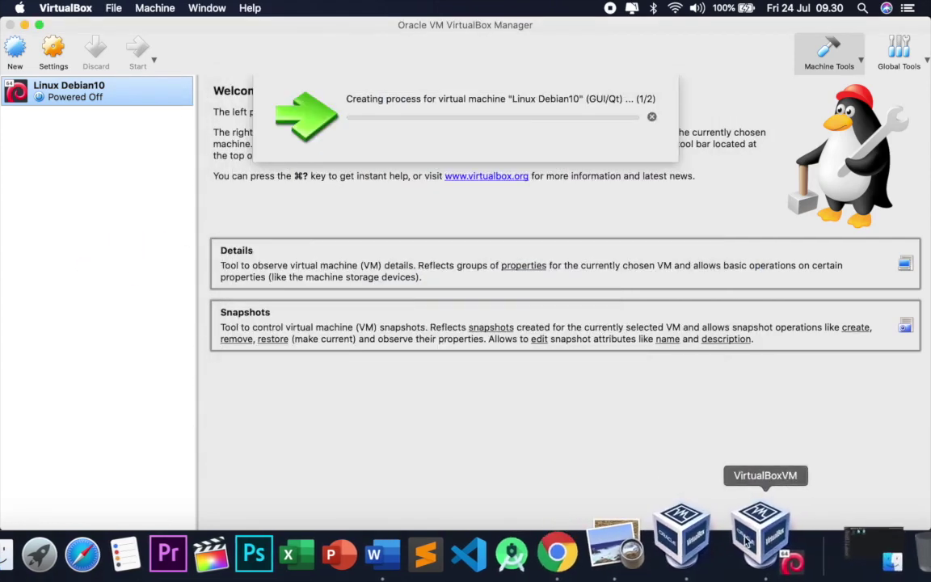
pyautogui.click(781, 540)
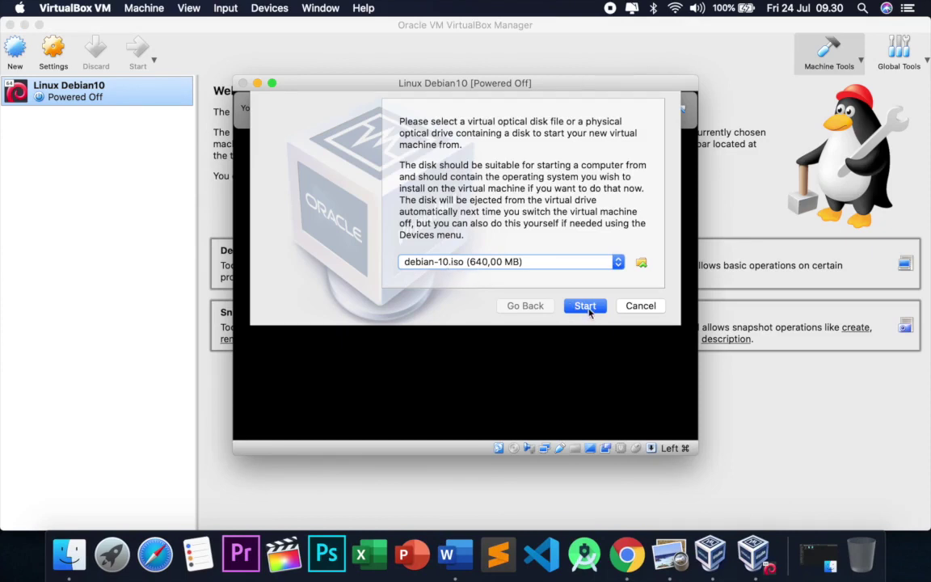
pyautogui.click(589, 311)
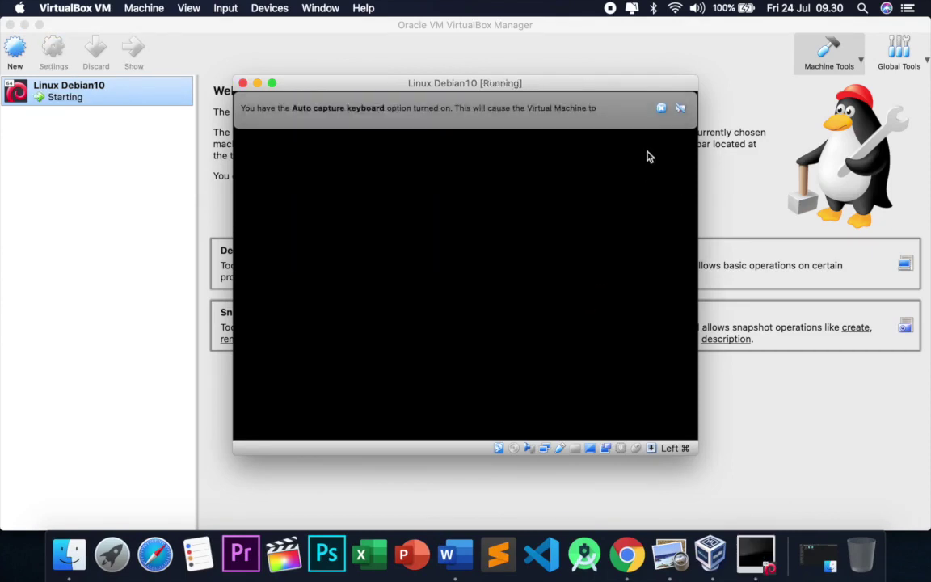
# Dismiss the keyboard auto-capture notice and browse the installer's Advanced options submenu.
pyautogui.click(662, 108)
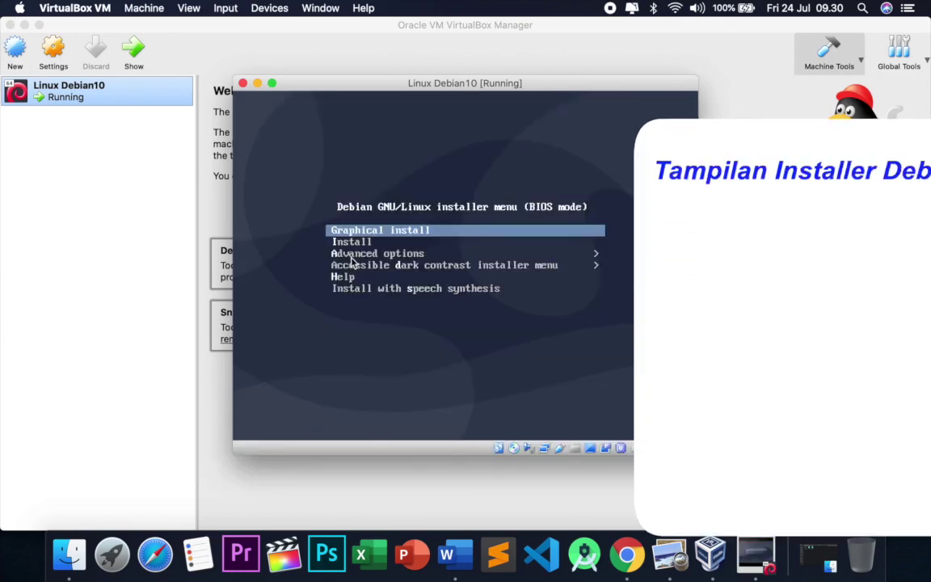
pyautogui.press('Down')
pyautogui.press('Up')
pyautogui.press('Down')
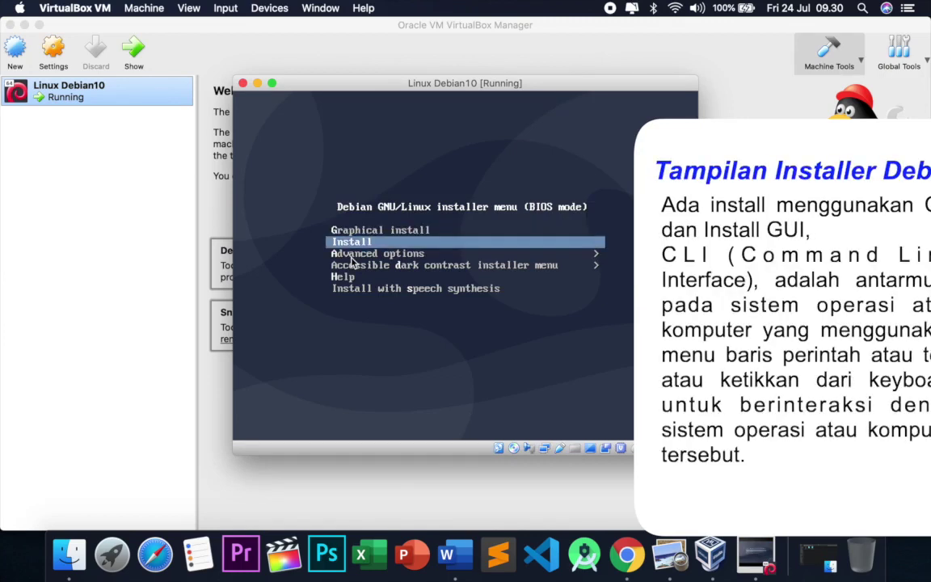
pyautogui.press('Up')
pyautogui.press('Down')
pyautogui.press('Down')
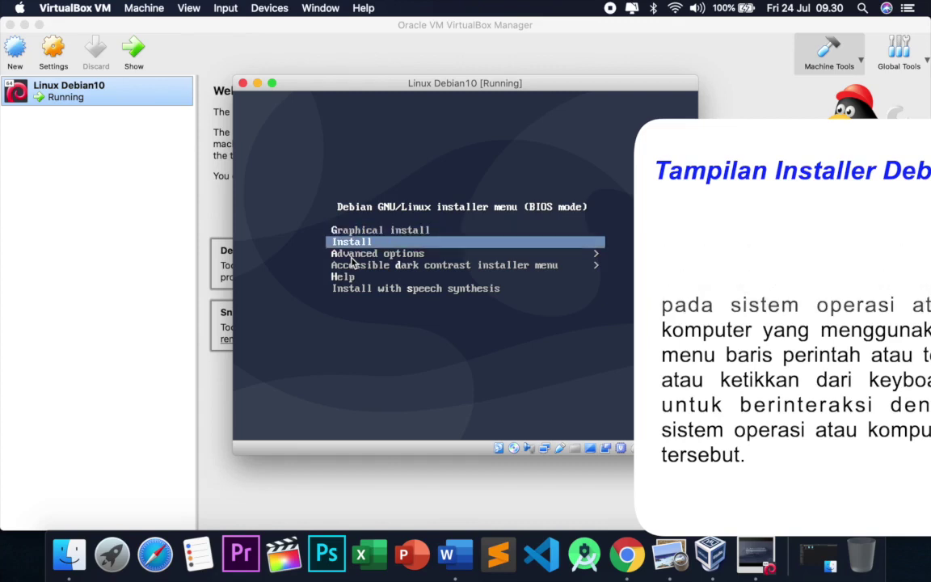
pyautogui.press('Return')
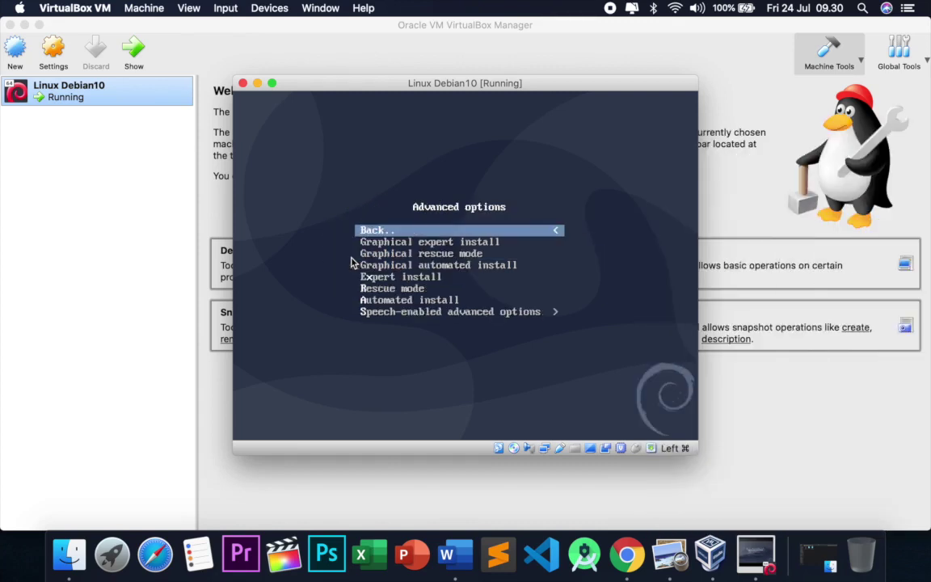
pyautogui.press('Down')
pyautogui.press('Down')
pyautogui.press('Down')
pyautogui.press('Down')
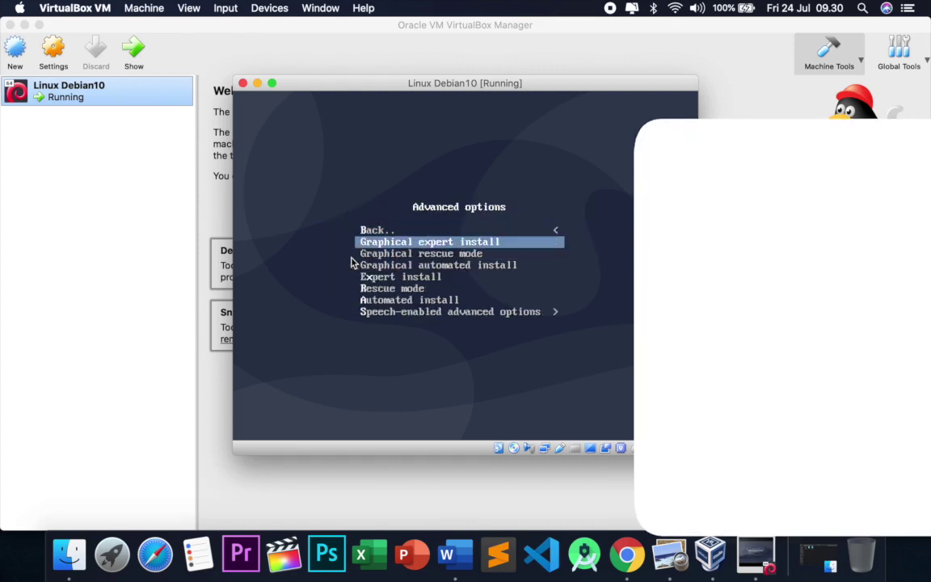
pyautogui.press('Down')
pyautogui.press('Down')
pyautogui.press('Down')
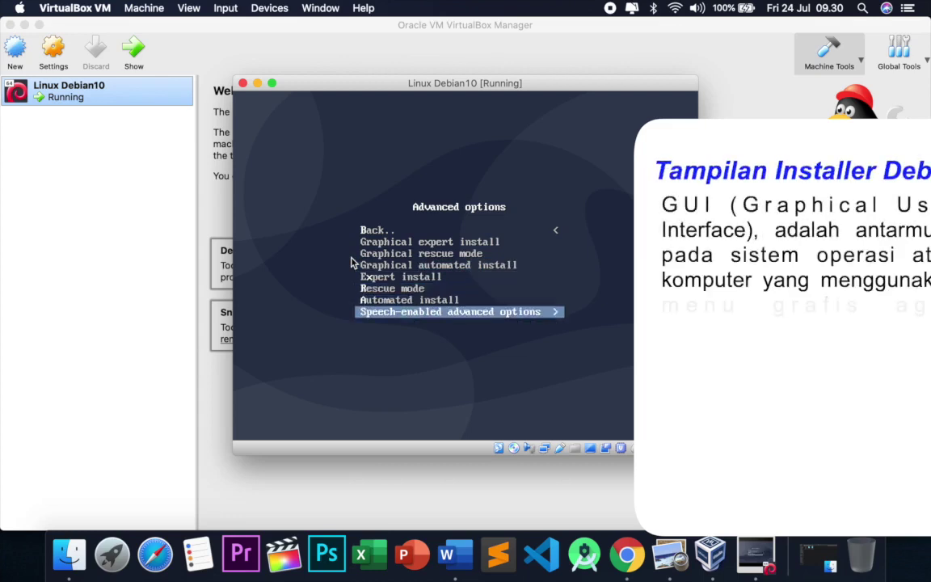
pyautogui.press('Up')
pyautogui.press('Up')
pyautogui.press('Up')
pyautogui.press('Up')
pyautogui.press('Up')
pyautogui.press('Up')
pyautogui.press('Up')
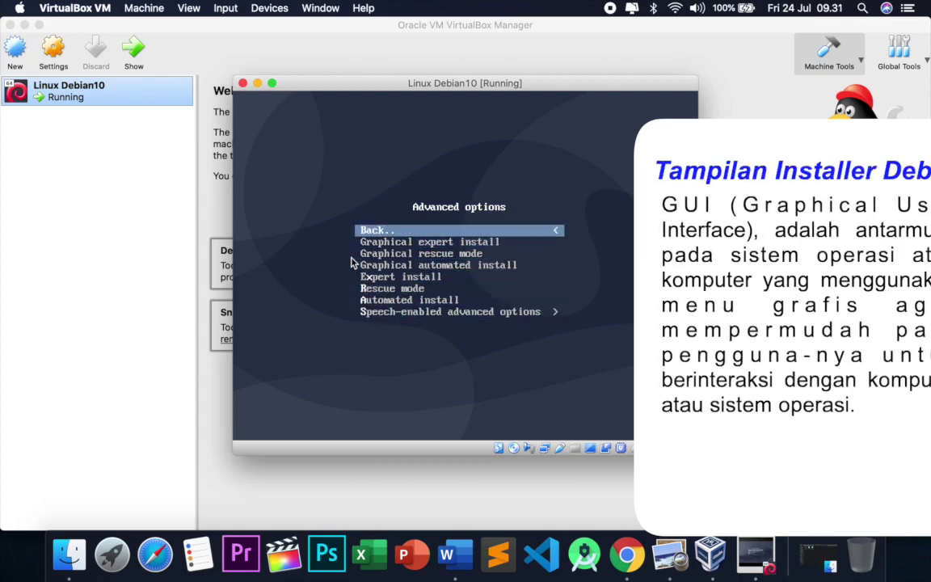
pyautogui.press('Return')
# Look into the Accessible dark contrast installer menu, then return to the main menu.
pyautogui.press('Down')
pyautogui.press('Down')
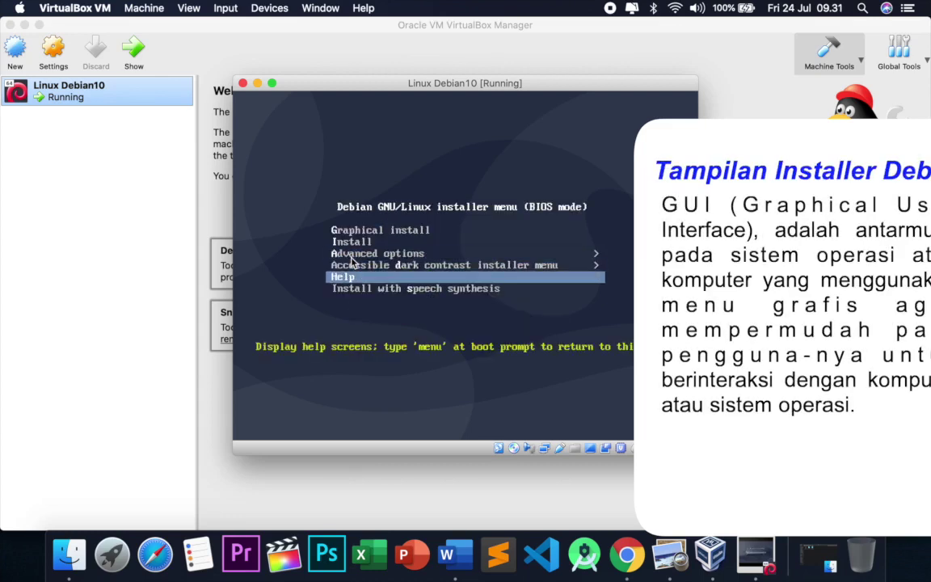
pyautogui.press('Up')
pyautogui.press('Up')
pyautogui.press('Up')
pyautogui.press('Up')
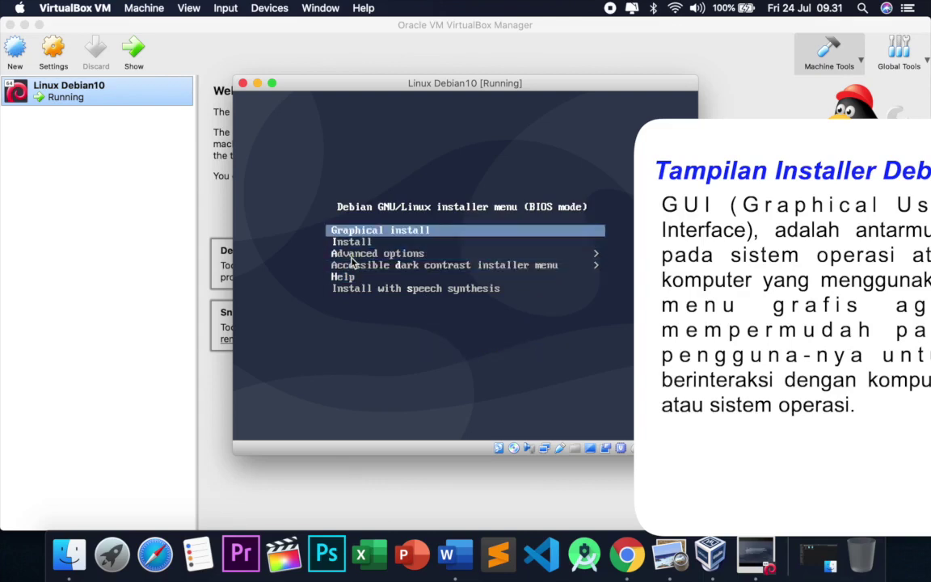
pyautogui.press('Down')
pyautogui.press('Down')
pyautogui.press('Down')
pyautogui.press('Return')
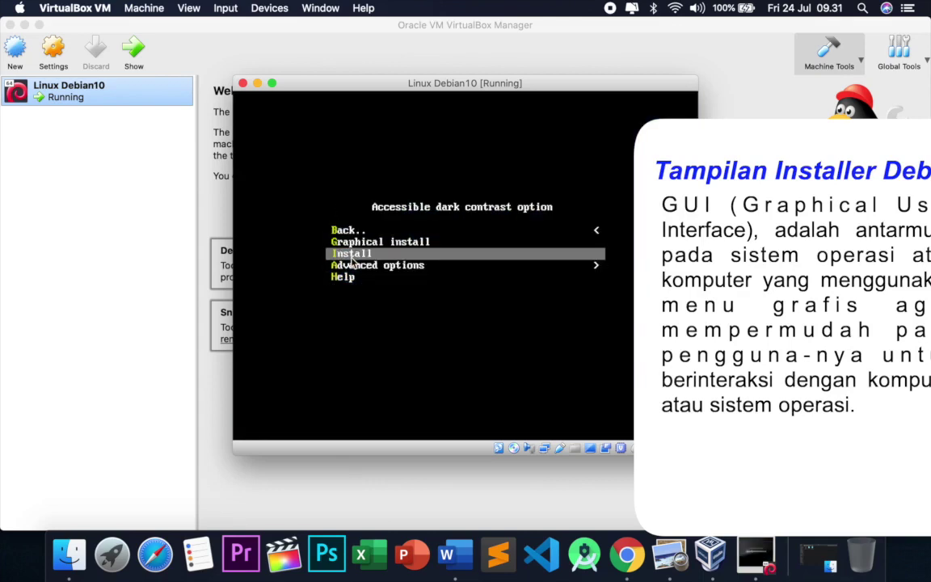
pyautogui.press('Up')
pyautogui.press('Up')
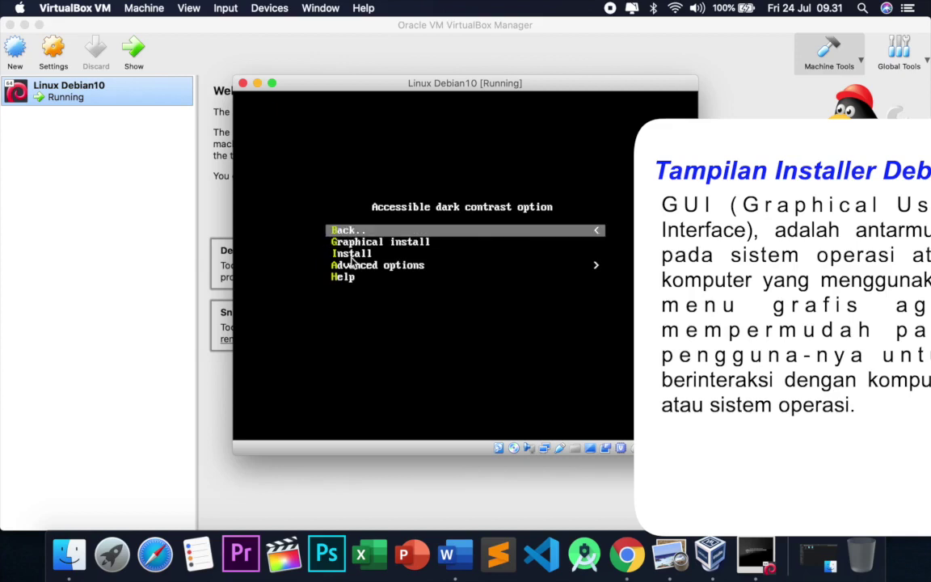
pyautogui.press('Return')
pyautogui.press('Up')
pyautogui.press('Up')
pyautogui.press('Up')
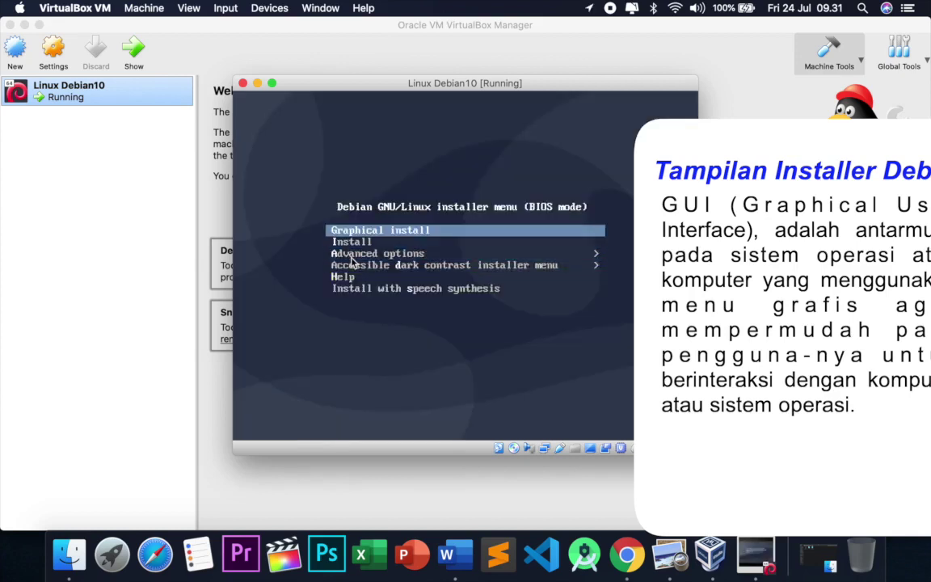
# Launch Graphical install from the Debian boot menu.
pyautogui.press('Down')
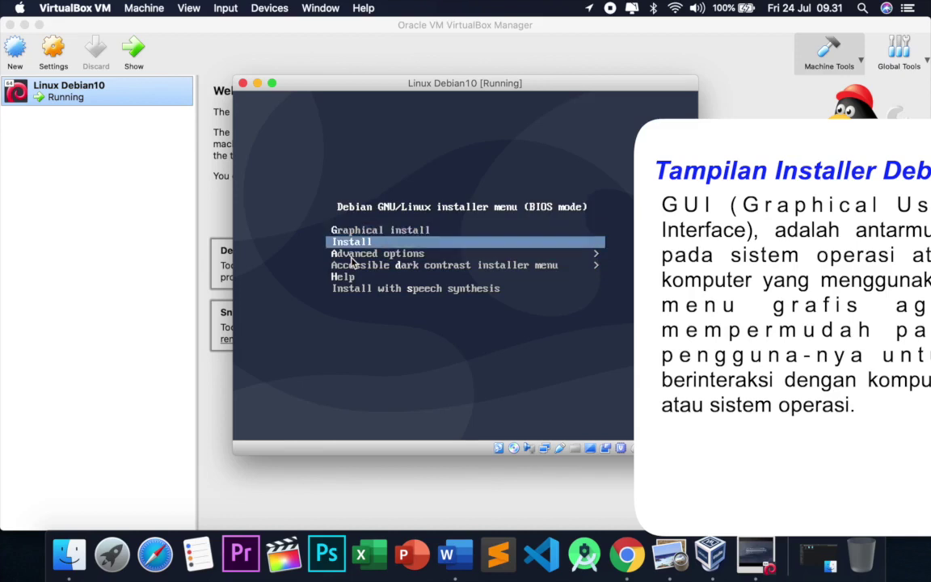
pyautogui.press('Up')
pyautogui.press('Down')
pyautogui.press('Up')
pyautogui.press('Down')
pyautogui.press('Up')
pyautogui.press('Down')
pyautogui.press('Up')
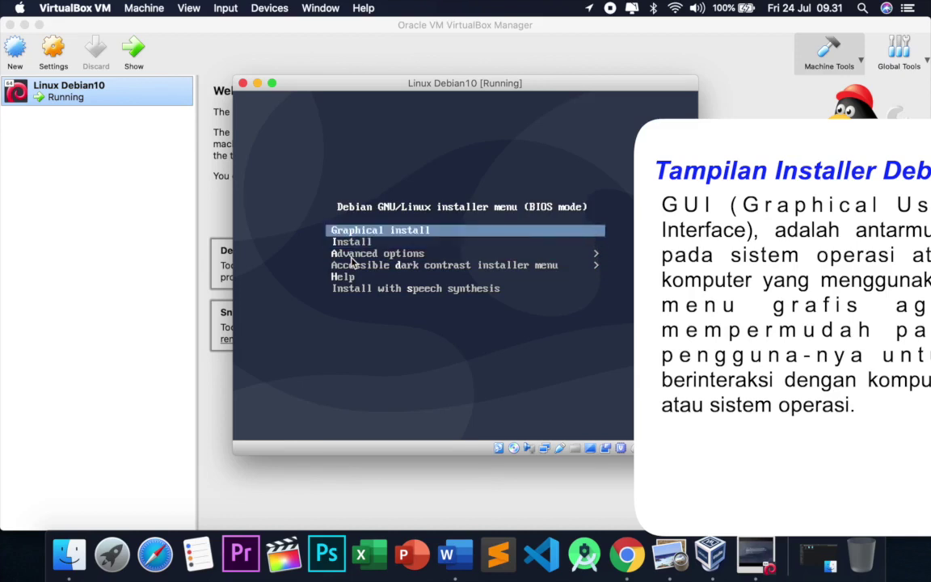
pyautogui.press('Return')
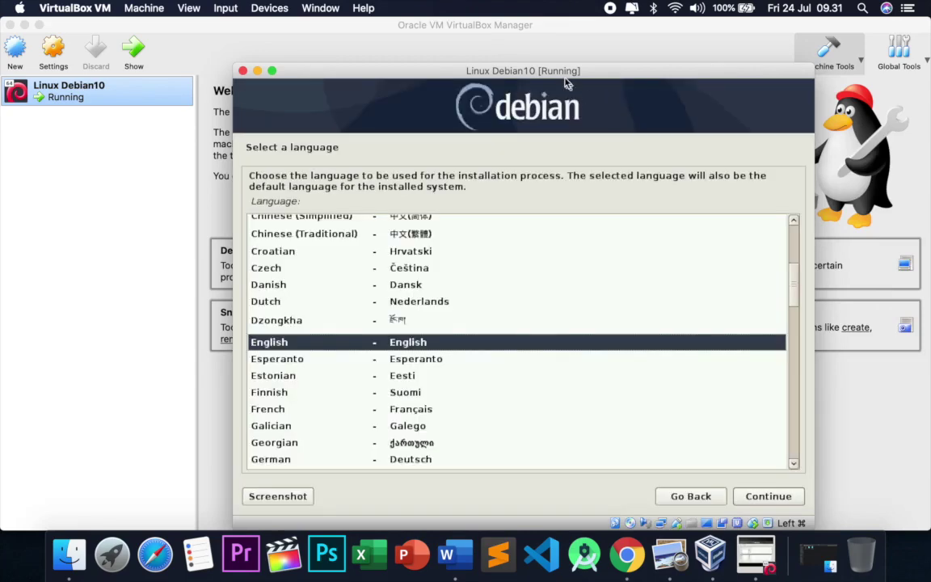
# Accept English as the installer language and United States as the location.
pyautogui.moveTo(564, 79); pyautogui.dragTo(537, 37)
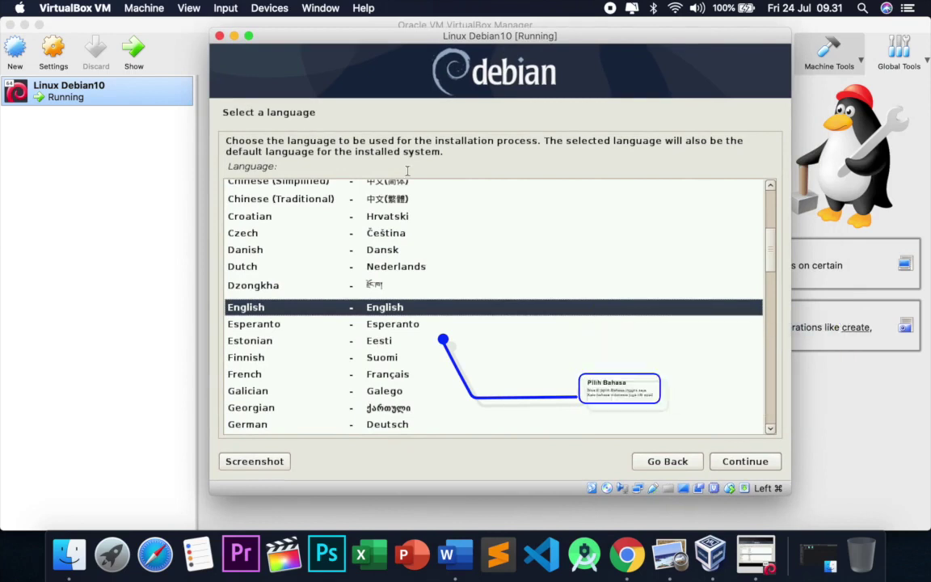
pyautogui.click(746, 464)
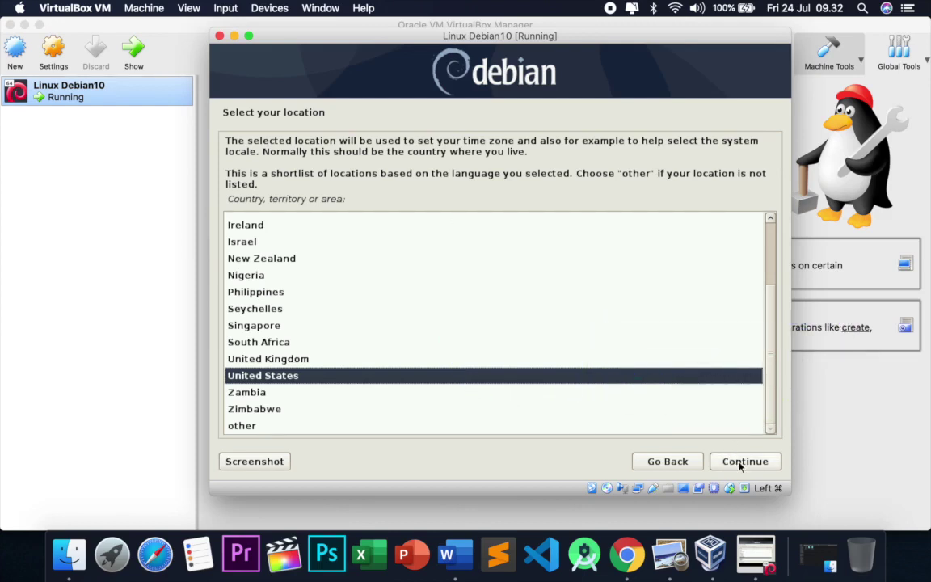
pyautogui.click(741, 462)
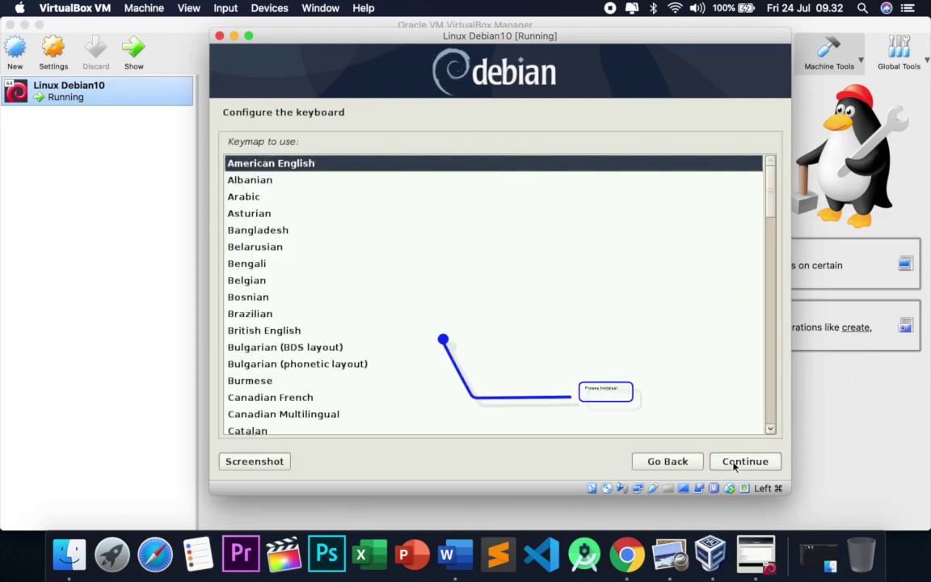
# Accept American English as the keymap and continue to the hostname page.
pyautogui.click(734, 462)
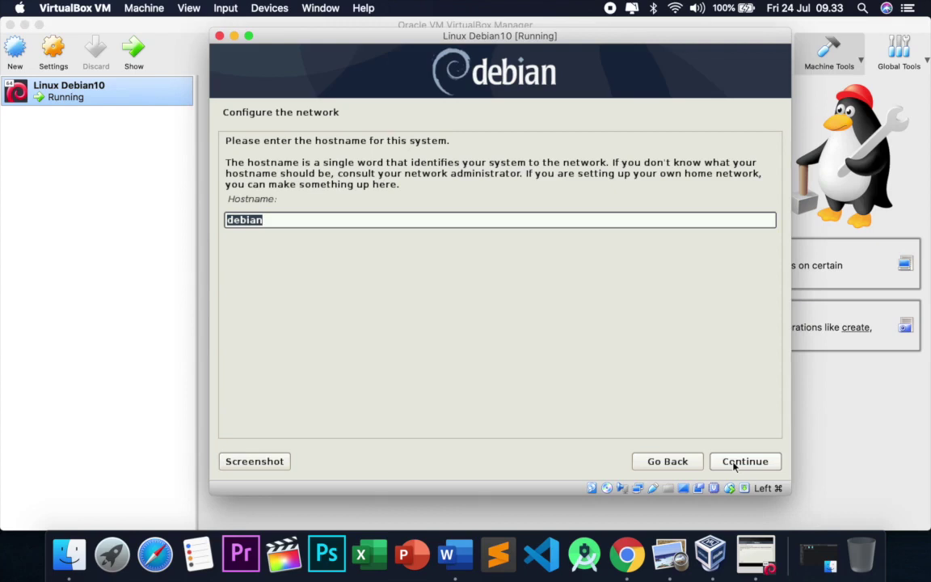
# Replace the default 'debian' hostname with a personal name-based hostname and continue.
pyautogui.press('BackSpace')
pyautogui.write('wi')
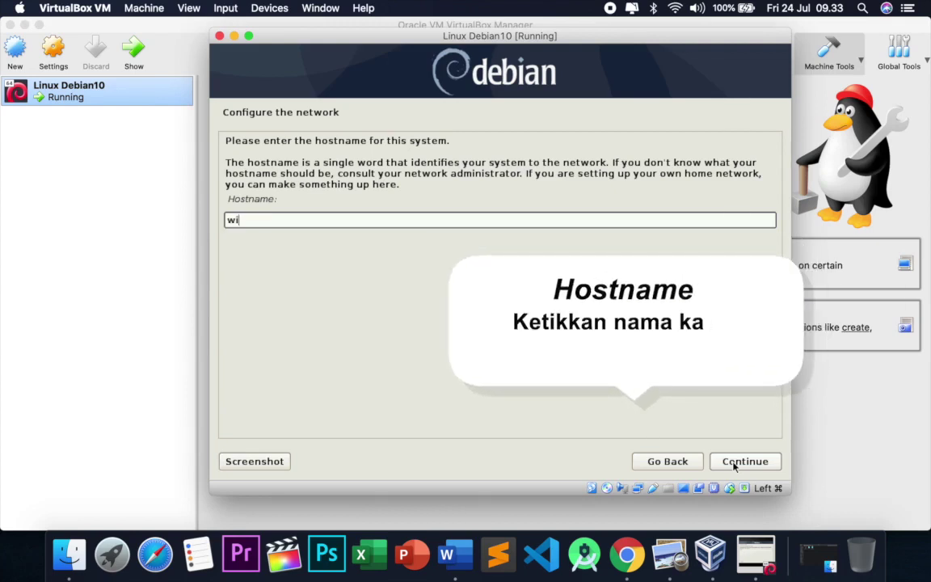
pyautogui.write('lda')
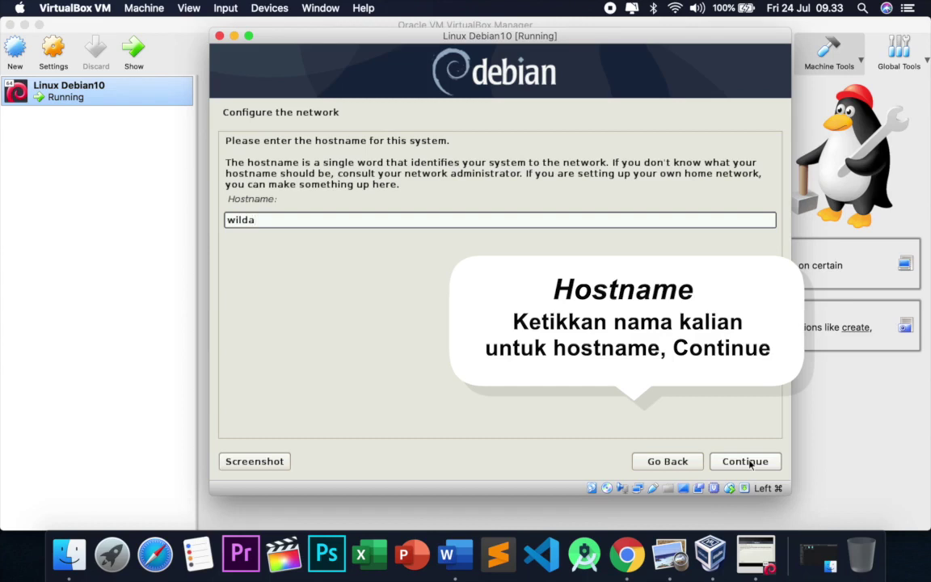
pyautogui.write('afn.id')
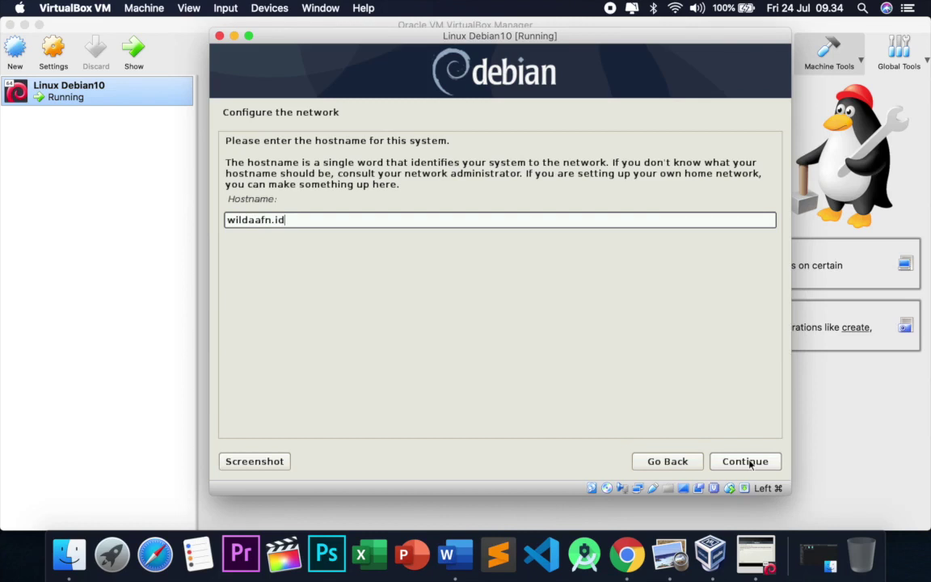
pyautogui.click(748, 462)
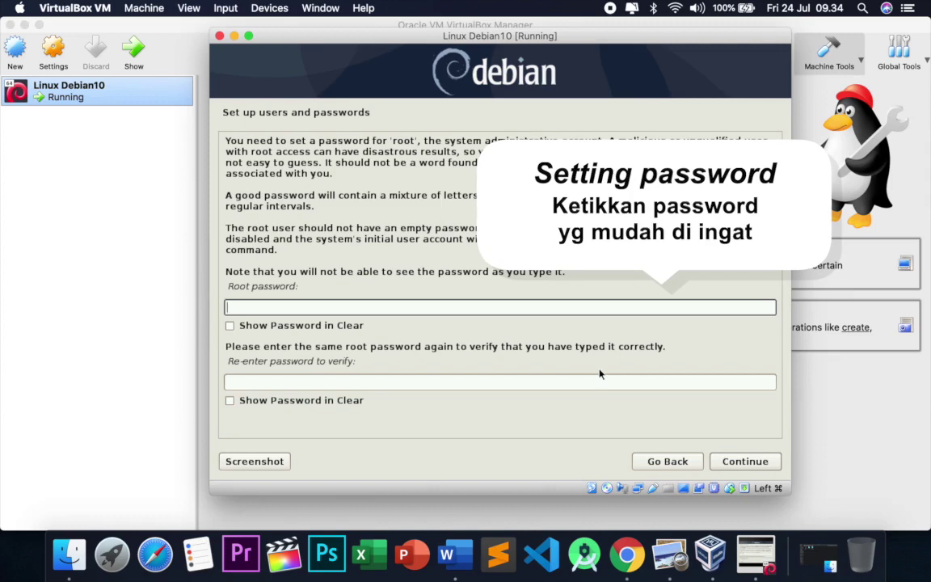
# Set the root password and confirm it in the re-enter field.
pyautogui.write('a')
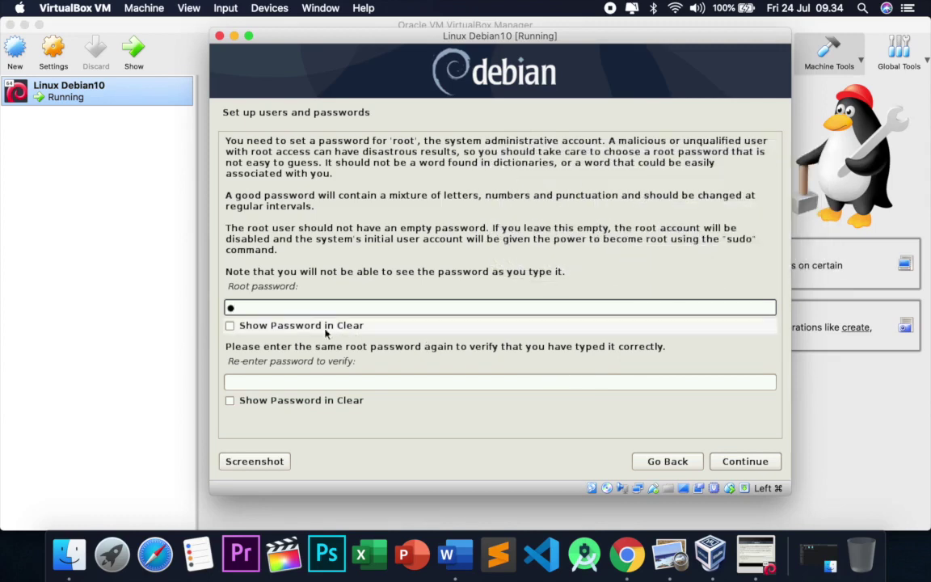
pyautogui.click(229, 325)
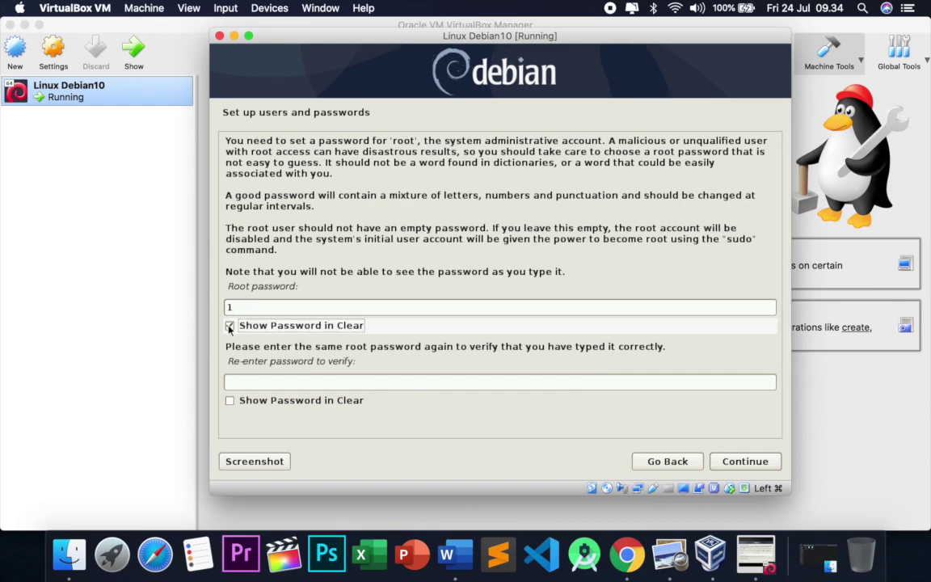
pyautogui.click(230, 326)
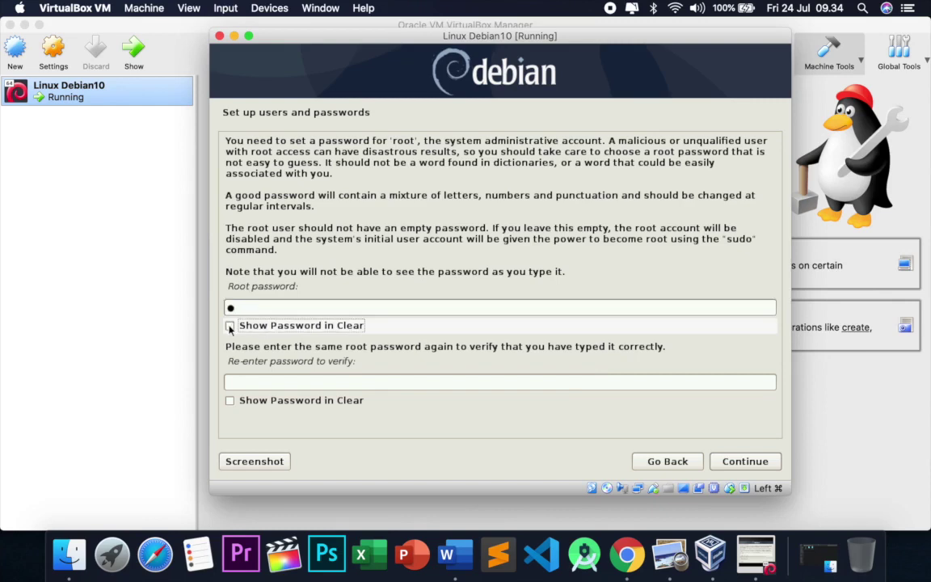
pyautogui.click(242, 383)
pyautogui.write('1')
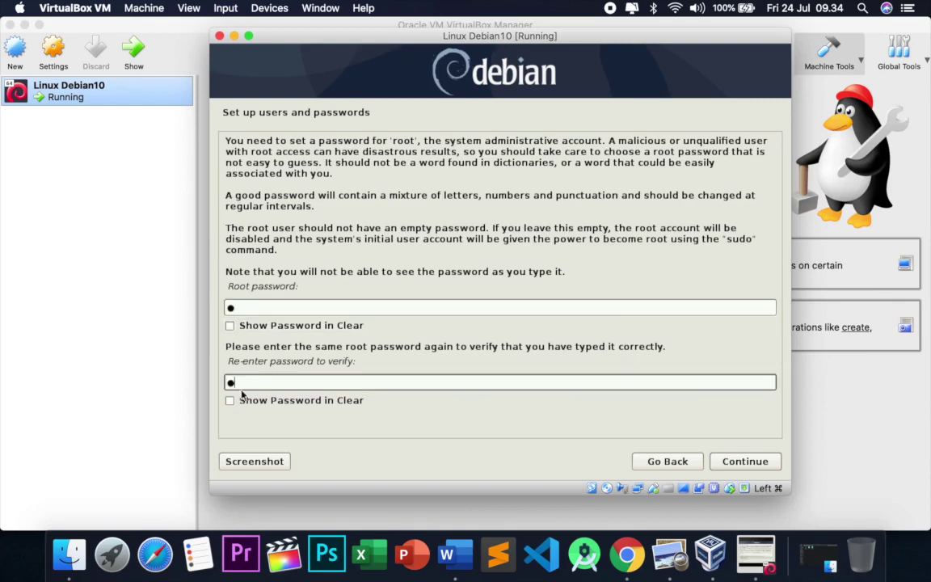
pyautogui.click(229, 401)
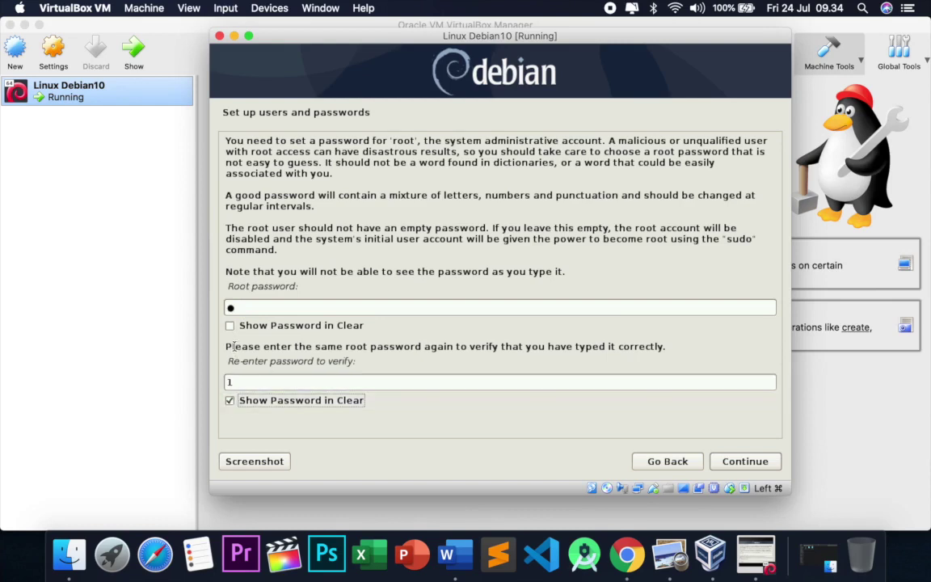
pyautogui.click(230, 326)
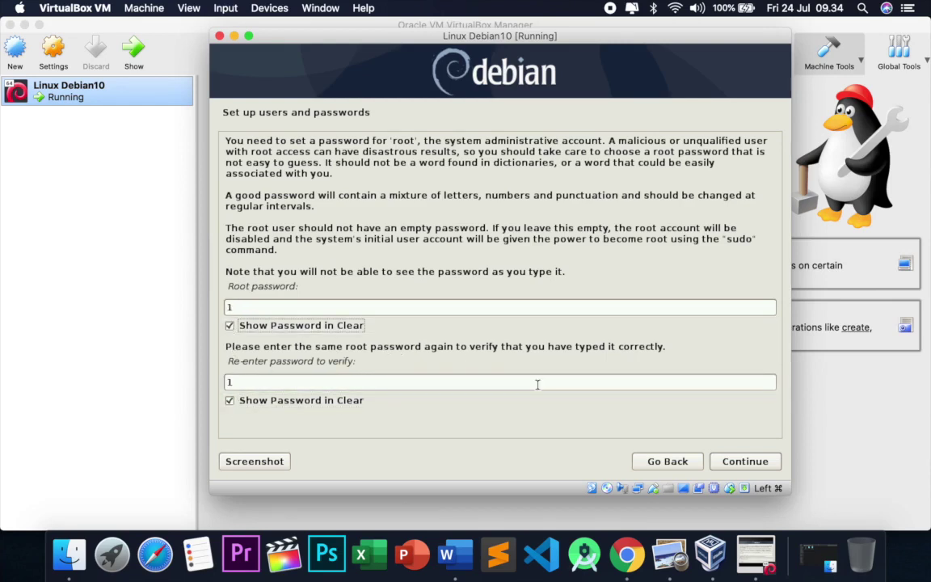
pyautogui.click(744, 464)
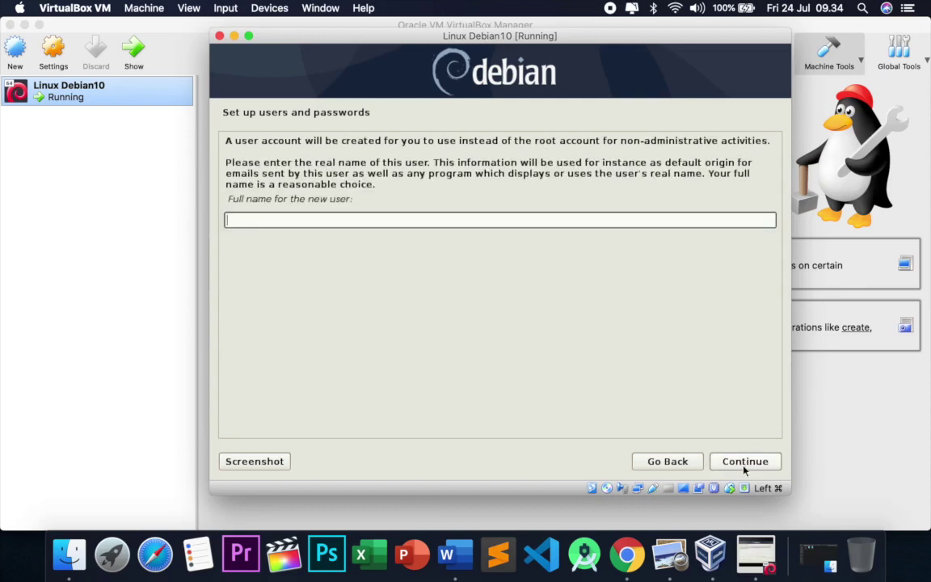
# Enter the new user's full name and accept the suggested username.
pyautogui.write('wilda')
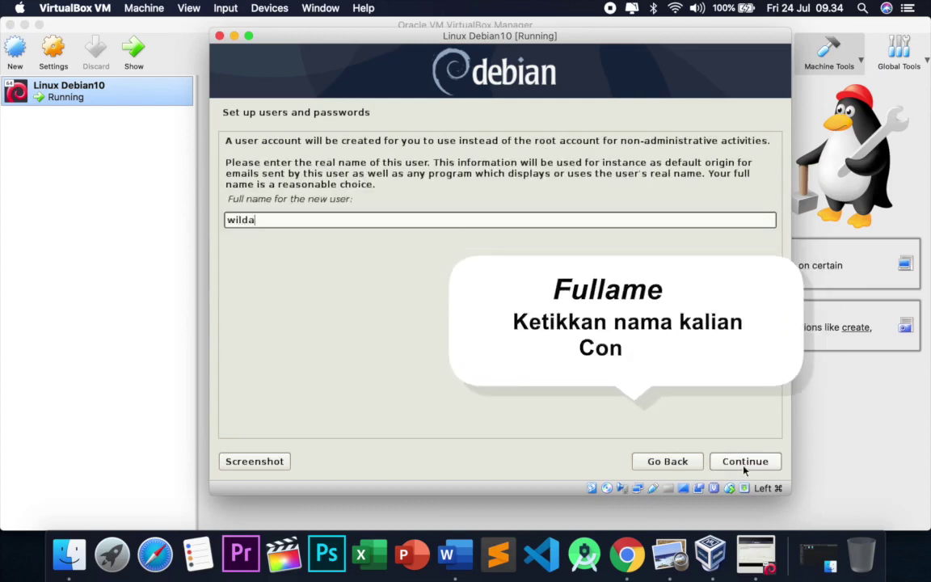
pyautogui.write('afn')
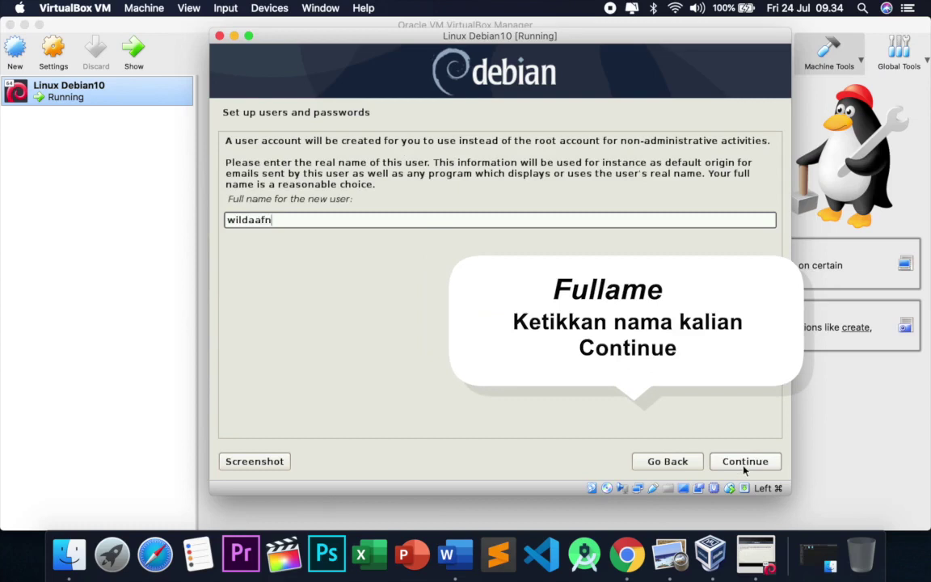
pyautogui.click(745, 462)
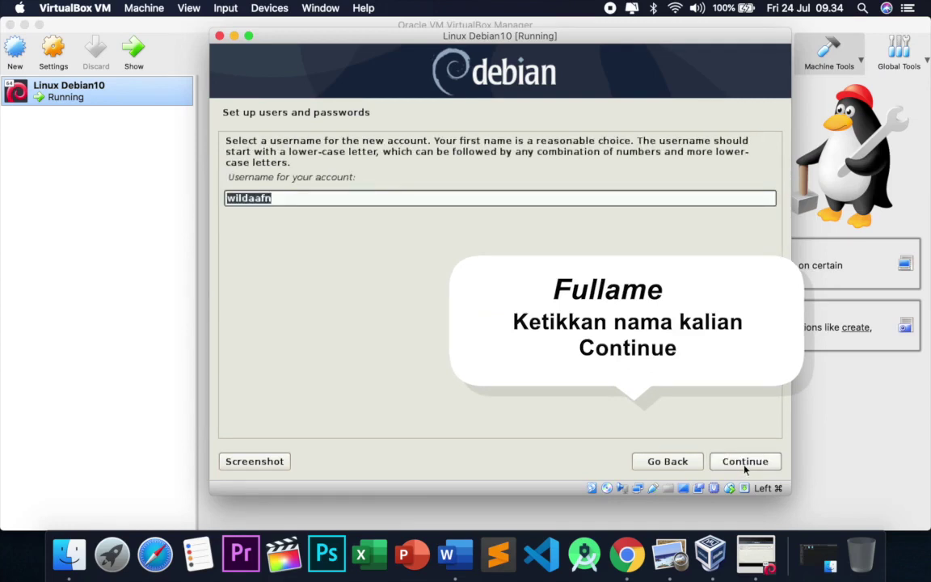
pyautogui.click(744, 465)
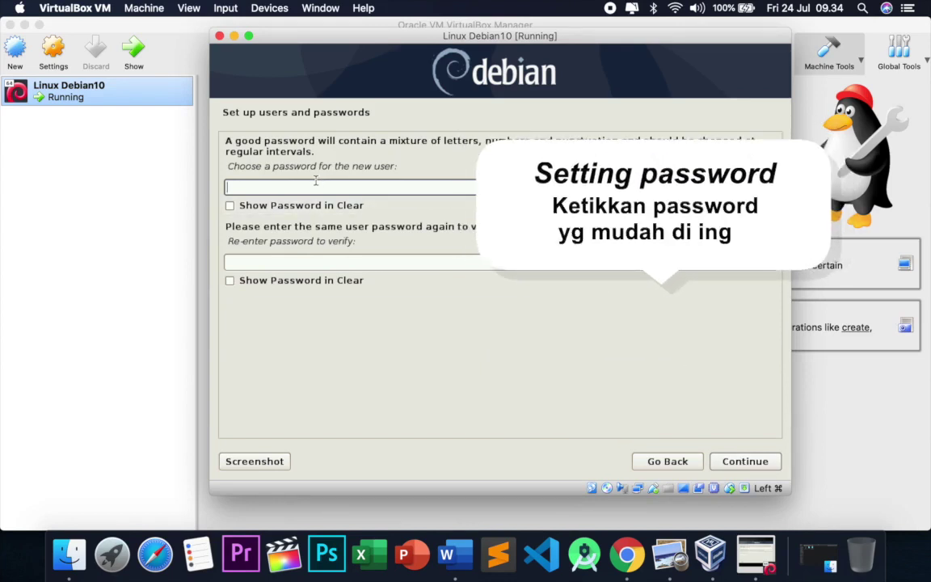
# Set the new user's password and confirm it in the re-enter field.
pyautogui.write('a')
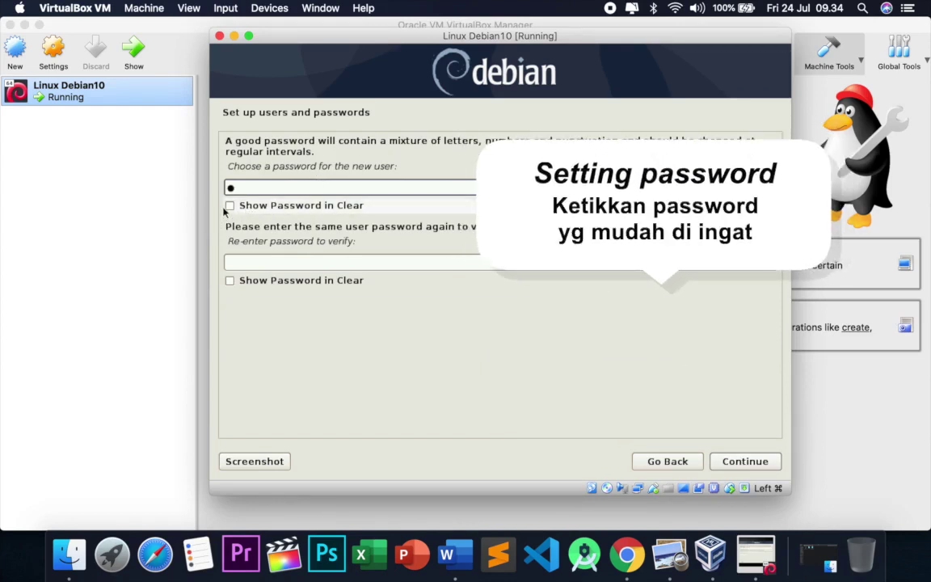
pyautogui.click(229, 205)
pyautogui.press('Tab')
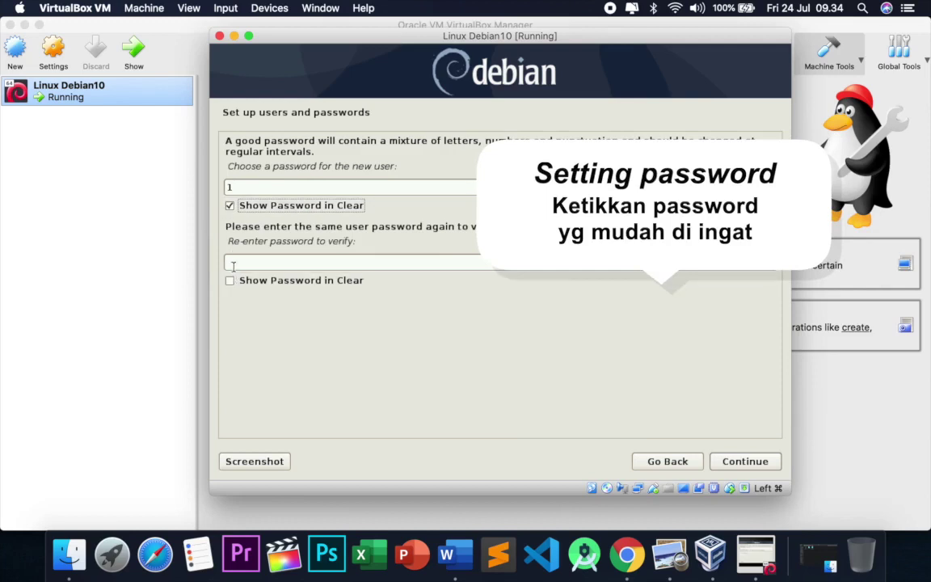
pyautogui.write('1')
pyautogui.press('Tab')
pyautogui.click(230, 280)
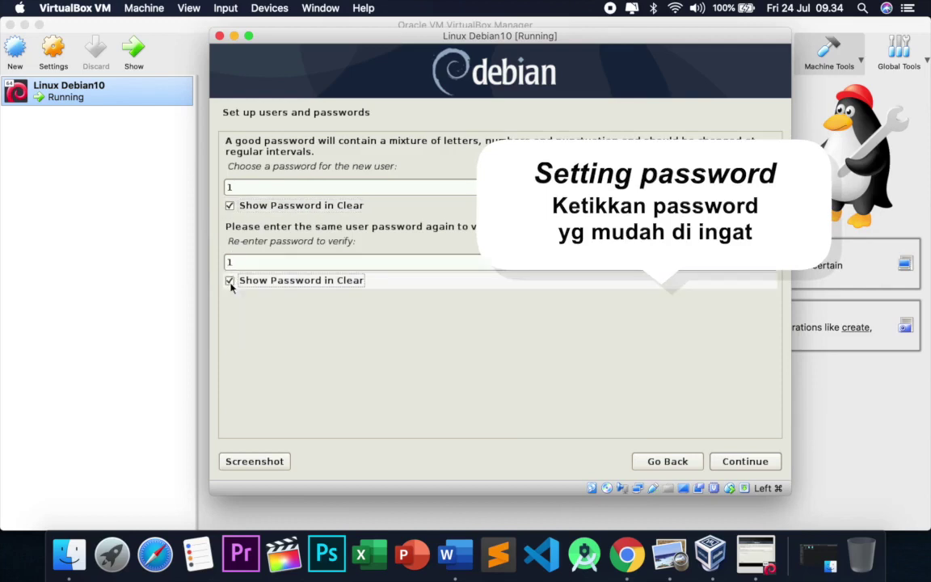
pyautogui.click(762, 469)
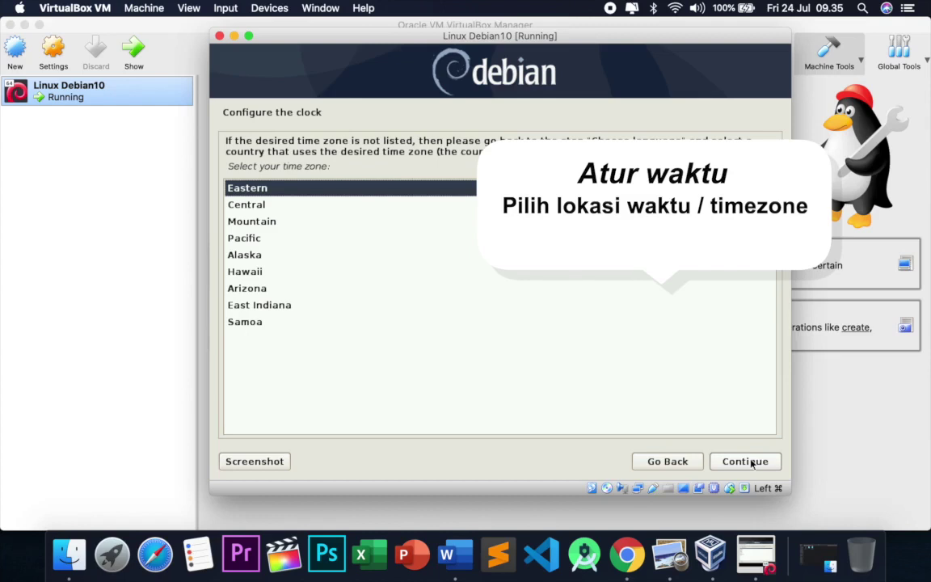
# Accept Eastern as the time zone and choose Manual as the partitioning method.
pyautogui.click(752, 462)
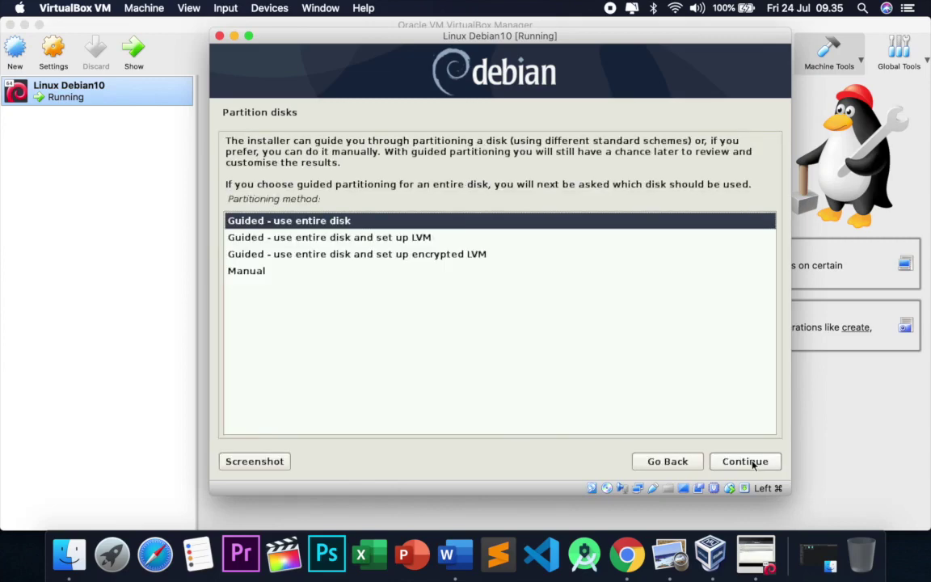
pyautogui.press('Down')
pyautogui.press('Down')
pyautogui.press('Down')
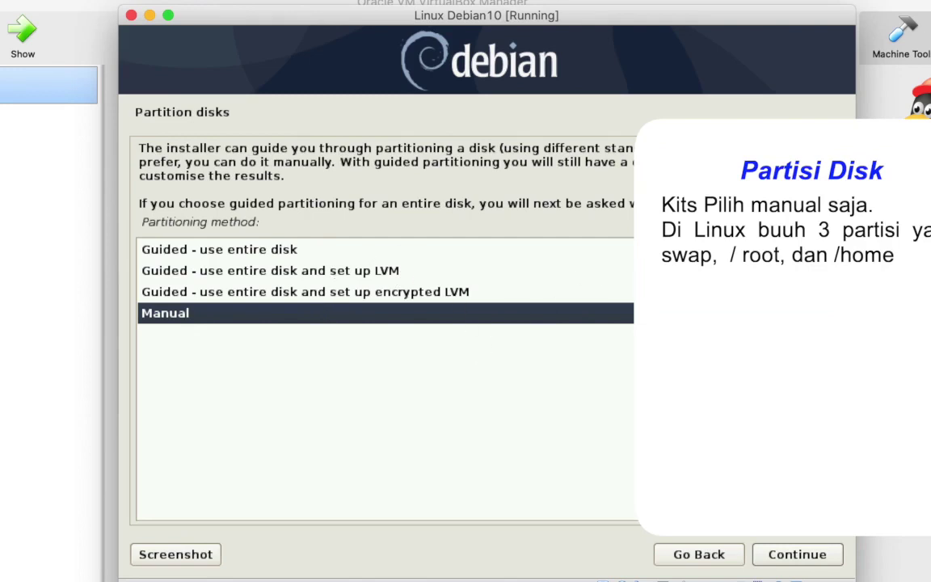
pyautogui.click(780, 554)
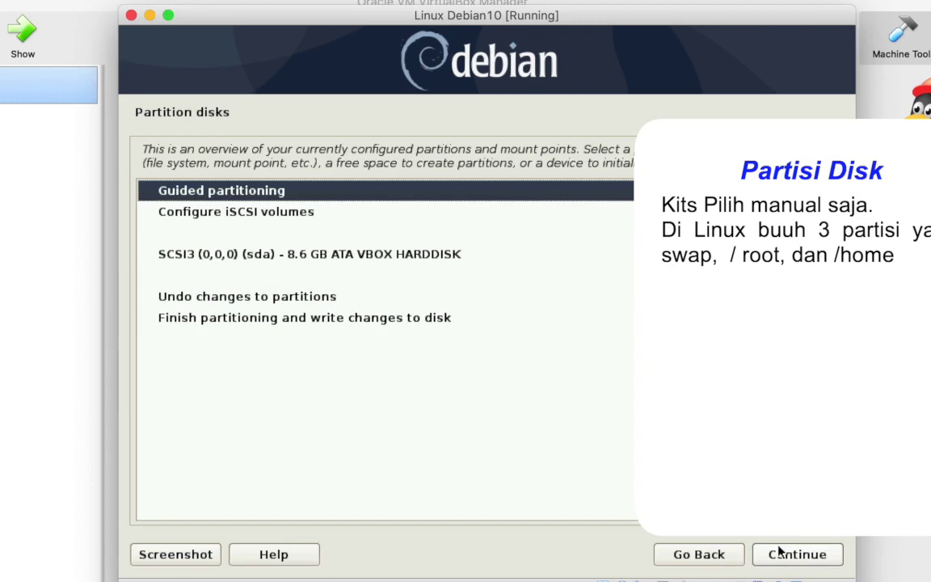
# Create a new empty partition table on the 8.6 GB SCSI3 (sda) disk.
pyautogui.press('Down')
pyautogui.press('Down')
pyautogui.press('Down')
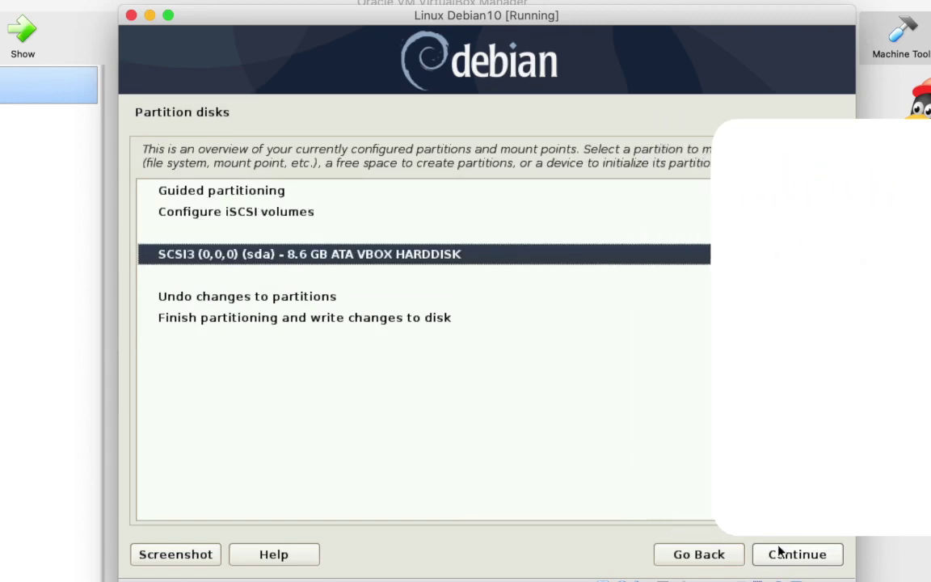
pyautogui.press('Up')
pyautogui.press('Up')
pyautogui.press('Up')
pyautogui.press('Down')
pyautogui.press('Down')
pyautogui.press('Down')
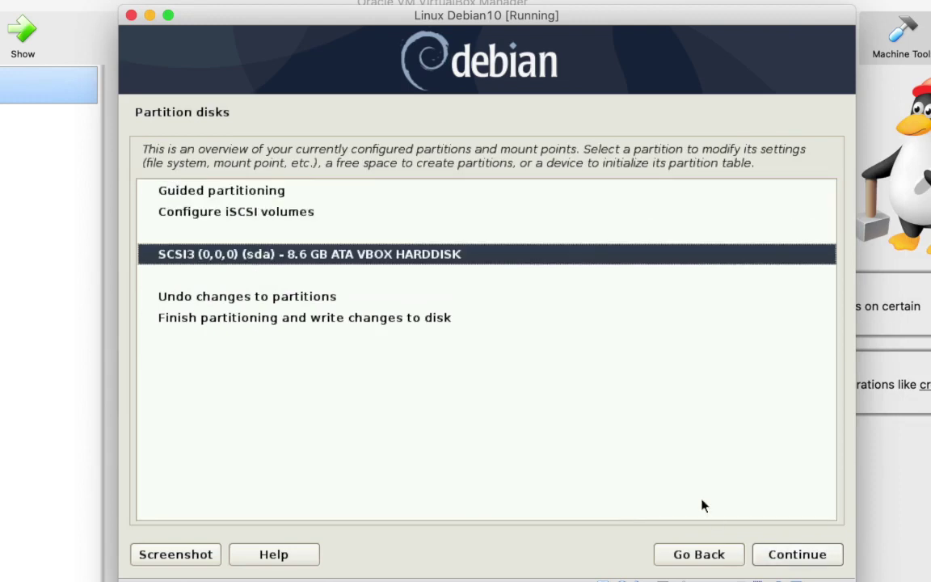
pyautogui.doubleClick(431, 261)
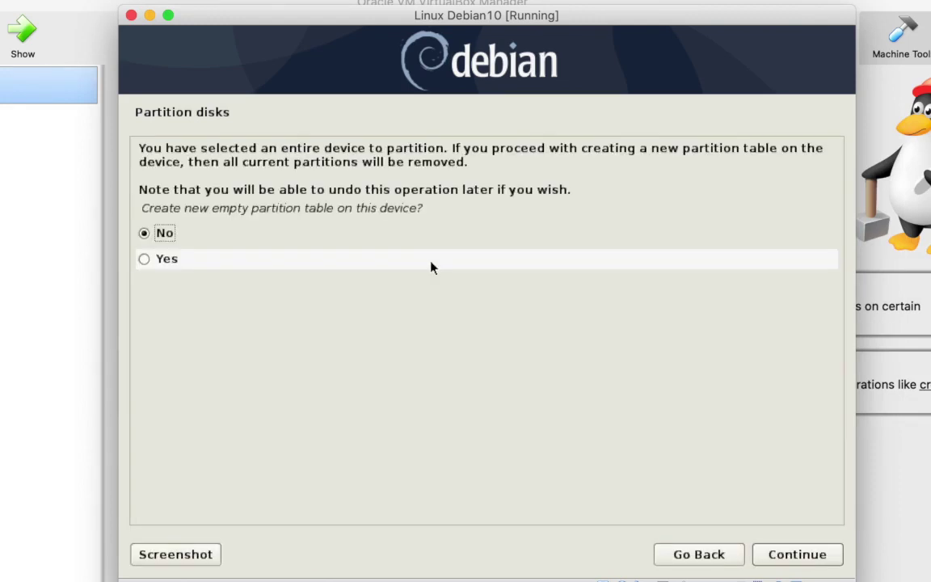
pyautogui.click(431, 263)
pyautogui.press('Return')
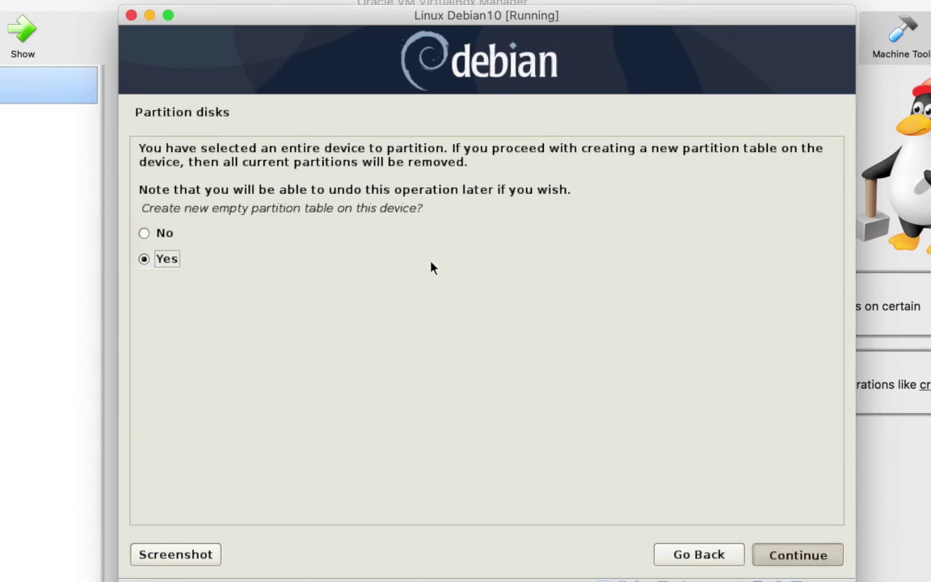
pyautogui.press('Down')
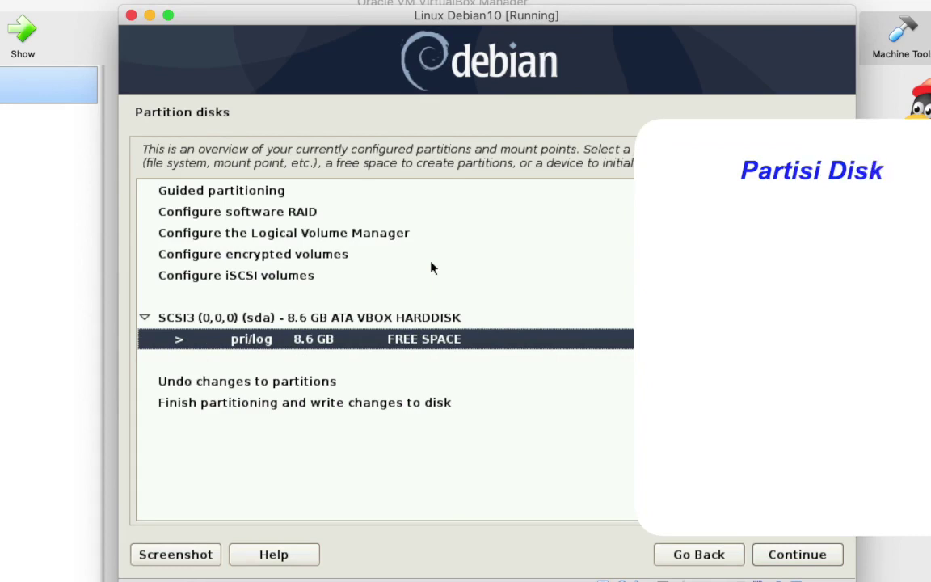
# Create a new partition in the free space, changing its size from 8.6 to 1 GB.
pyautogui.press('Return')
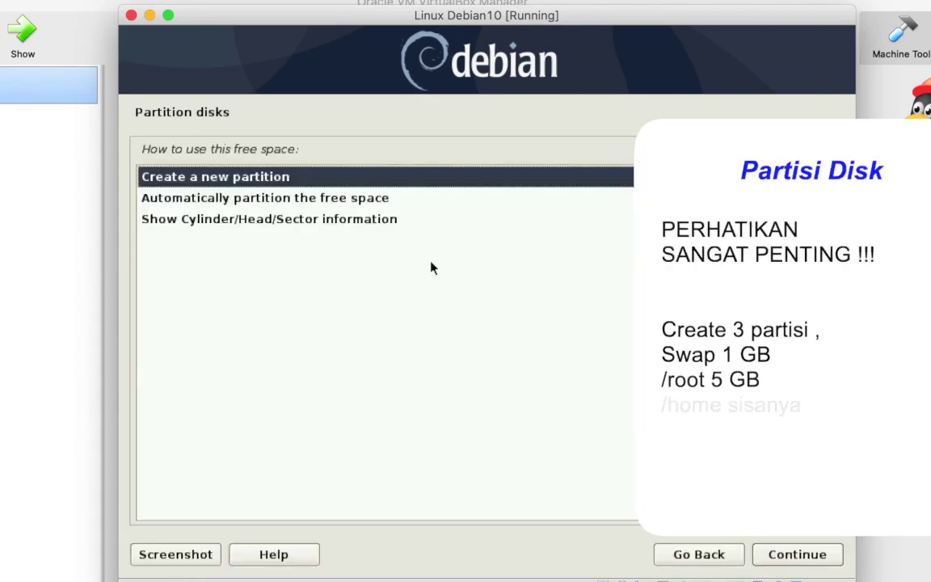
pyautogui.press('Return')
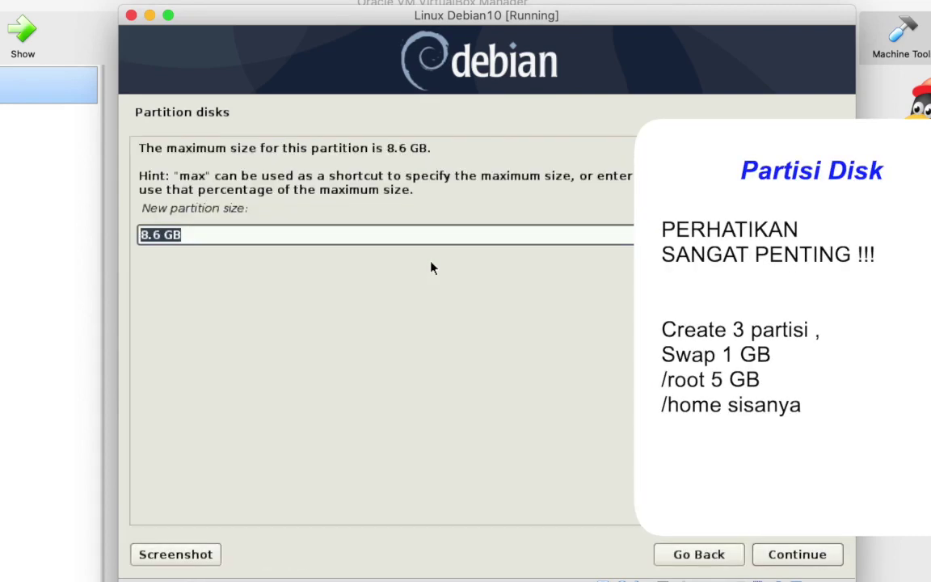
pyautogui.click(722, 558)
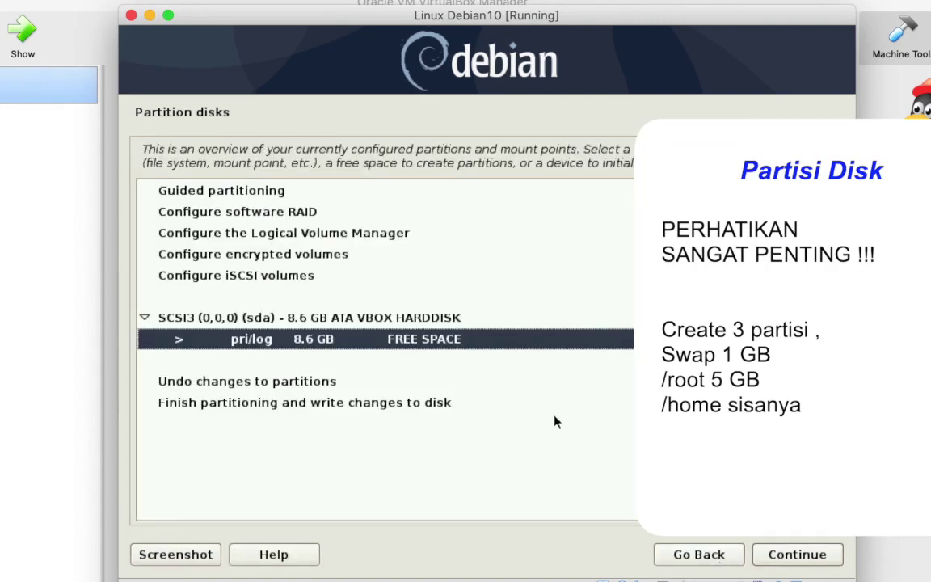
pyautogui.press('Return')
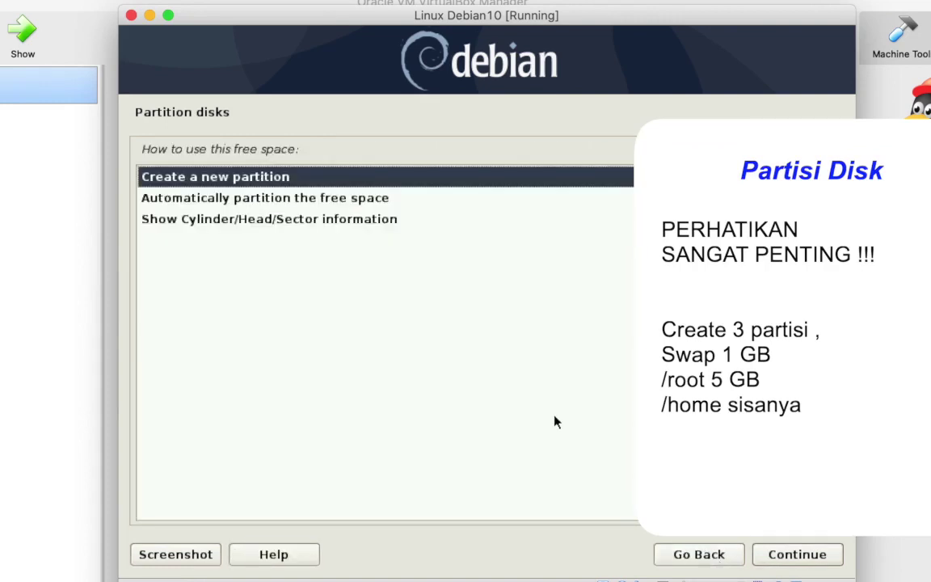
pyautogui.press('Return')
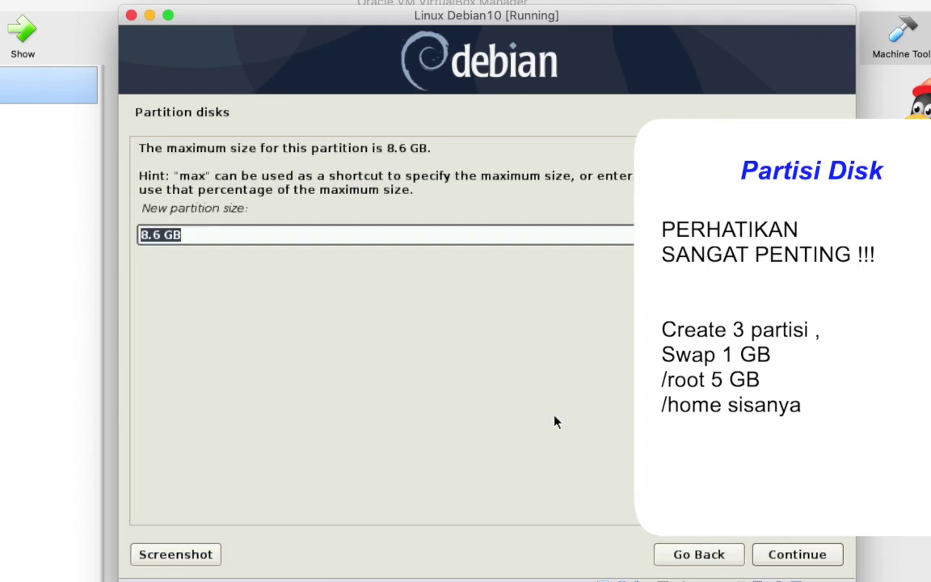
pyautogui.click(158, 235)
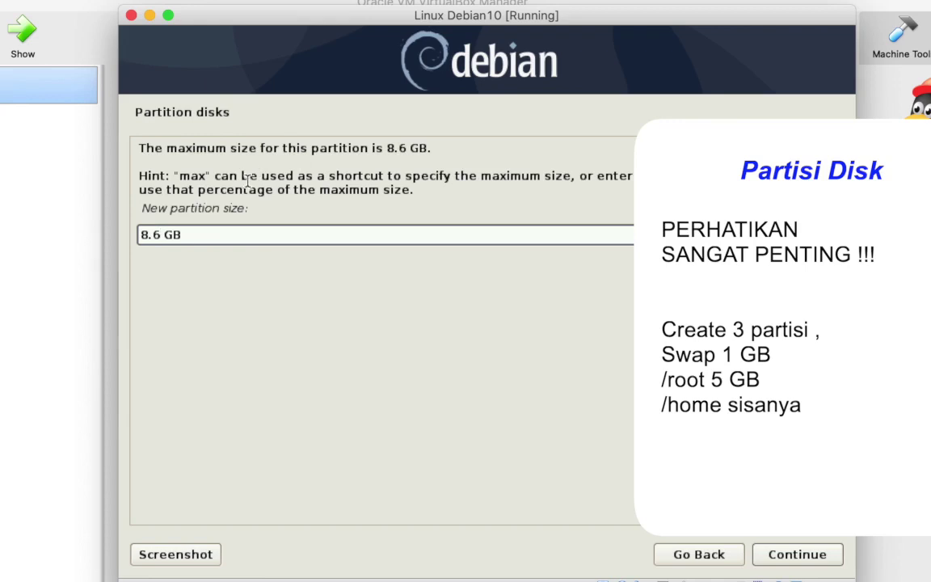
pyautogui.press('BackSpace')
pyautogui.press('BackSpace')
pyautogui.press('BackSpace')
pyautogui.write('2')
pyautogui.press('BackSpace')
pyautogui.write('1')
pyautogui.click(798, 560)
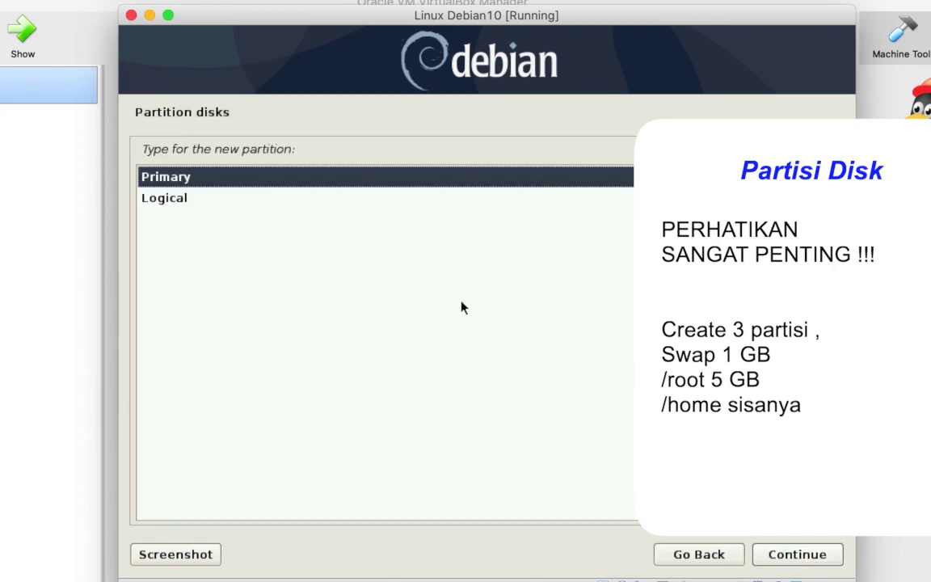
# Make the new partition primary and place it at the beginning of the disk.
pyautogui.press('Return')
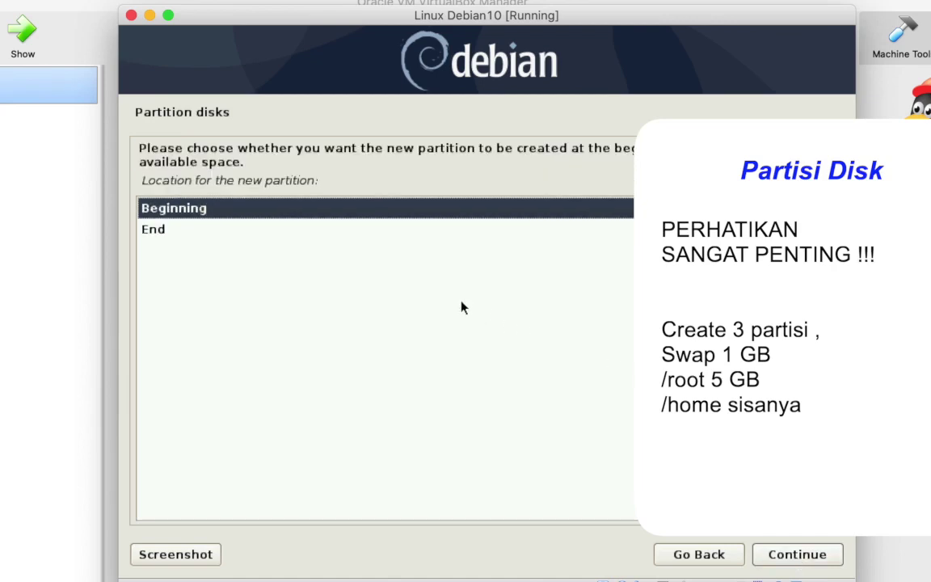
pyautogui.press('Return')
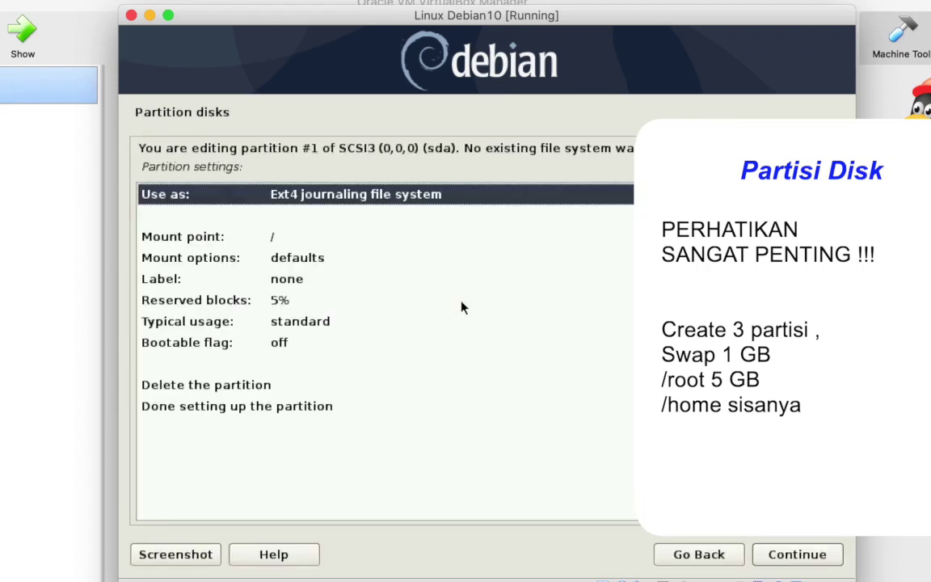
pyautogui.press('Down')
pyautogui.press('Up')
# Use the 999.3 MB partition as swap area and finish its setup.
pyautogui.press('Return')
pyautogui.press('Down')
pyautogui.press('Down')
pyautogui.press('Down')
pyautogui.press('Down')
pyautogui.press('Down')
pyautogui.press('Down')
pyautogui.press('Down')
pyautogui.press('Down')
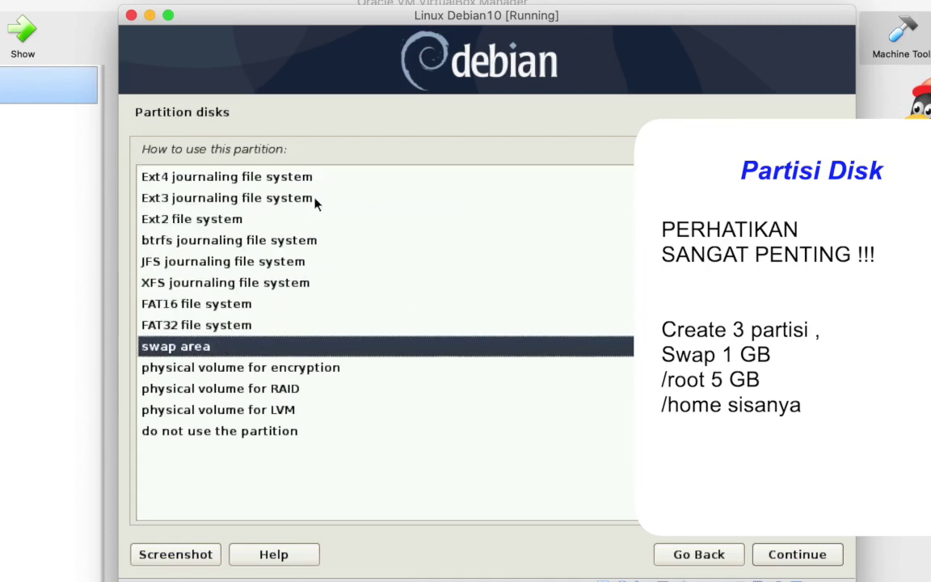
pyautogui.press('Return')
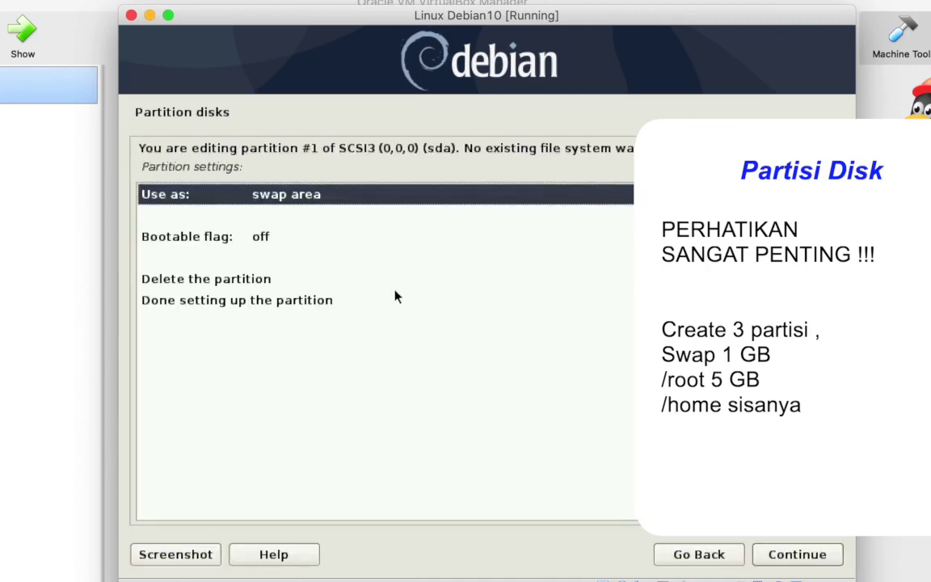
pyautogui.click(804, 556)
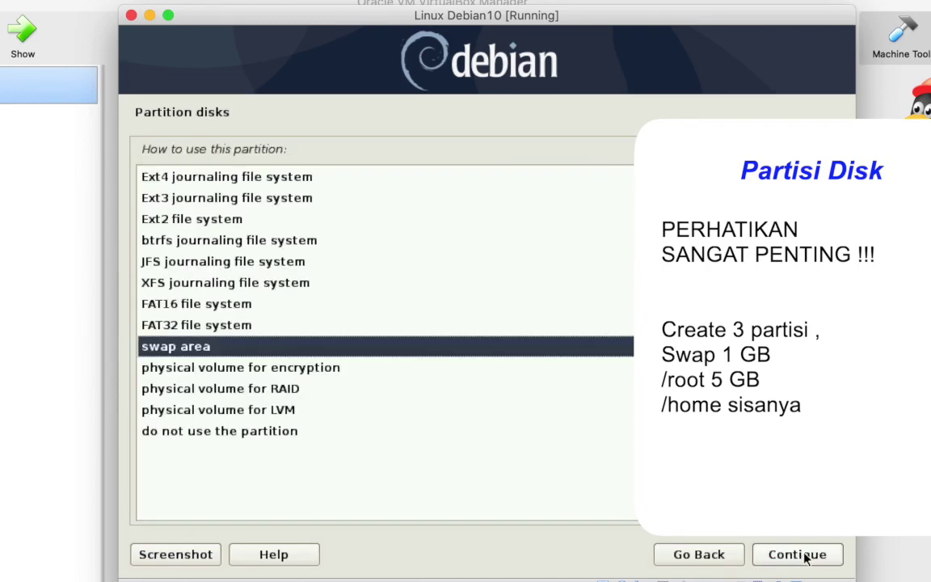
pyautogui.click(804, 556)
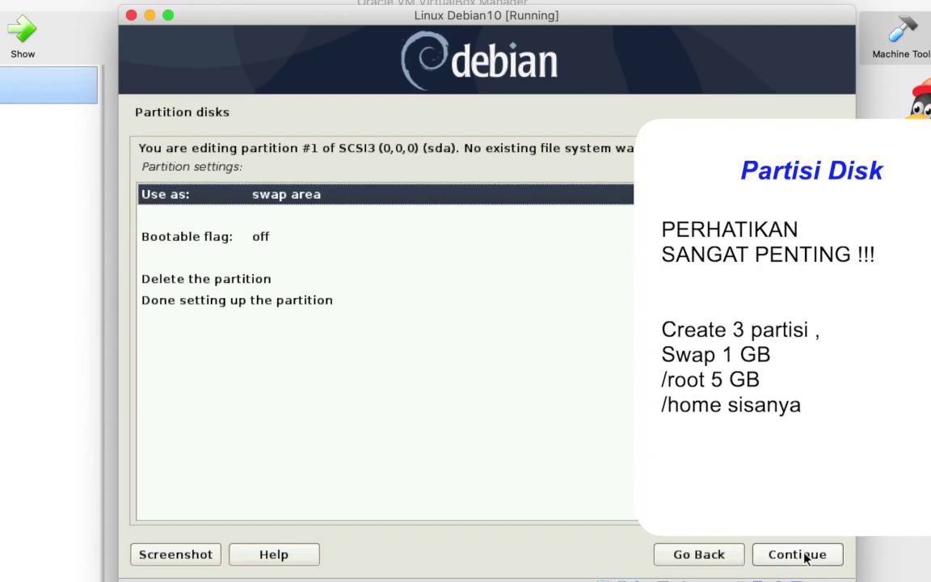
pyautogui.click(804, 556)
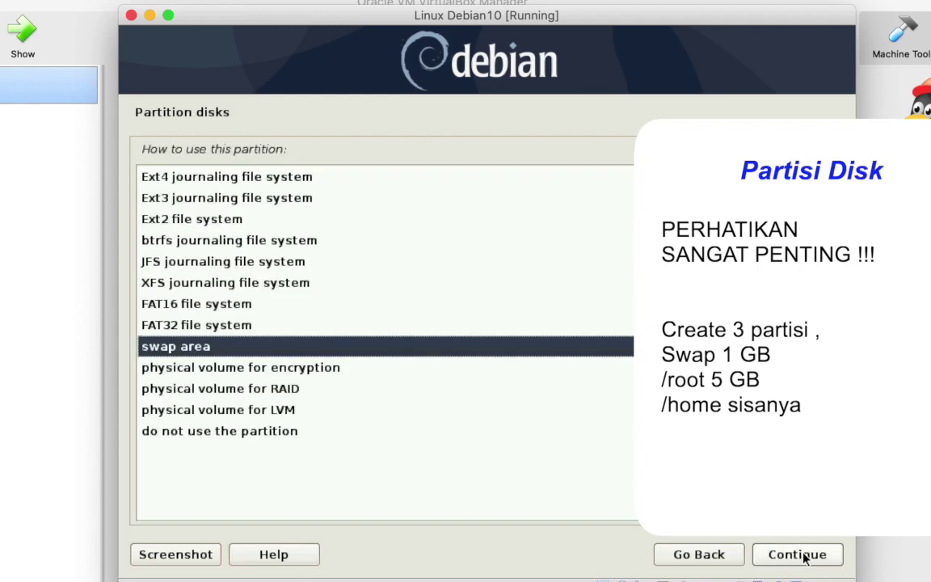
pyautogui.click(804, 556)
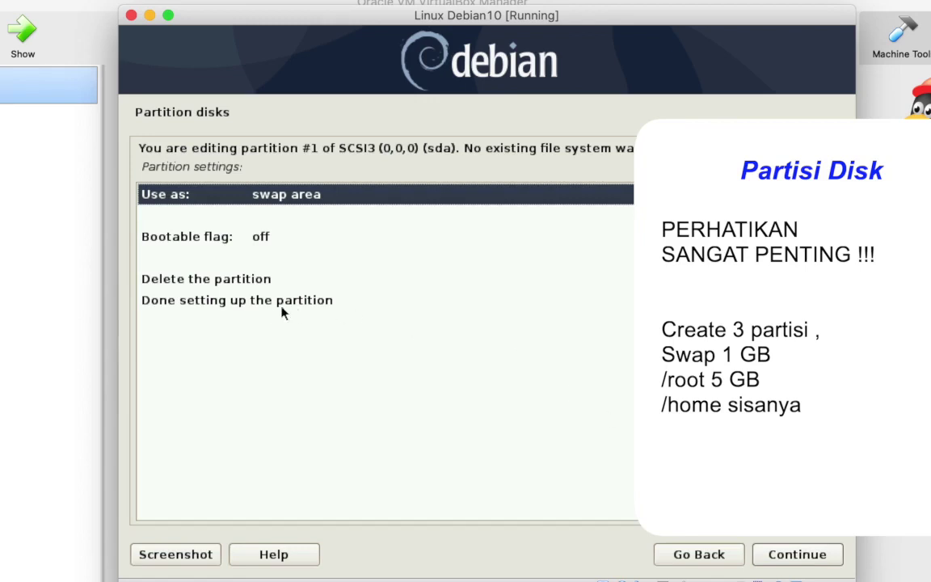
pyautogui.press('Down')
pyautogui.press('Down')
pyautogui.press('Down')
pyautogui.press('Down')
pyautogui.press('Down')
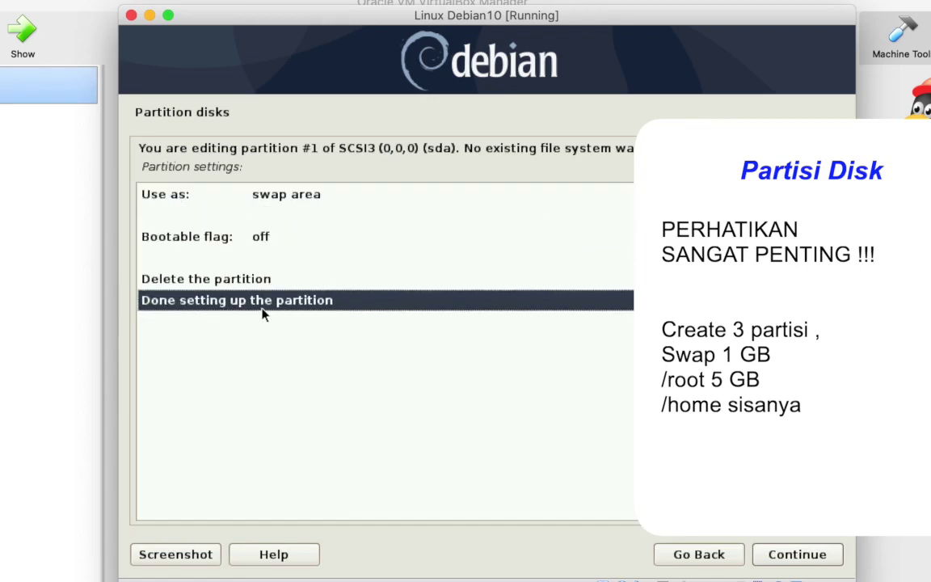
pyautogui.press('Return')
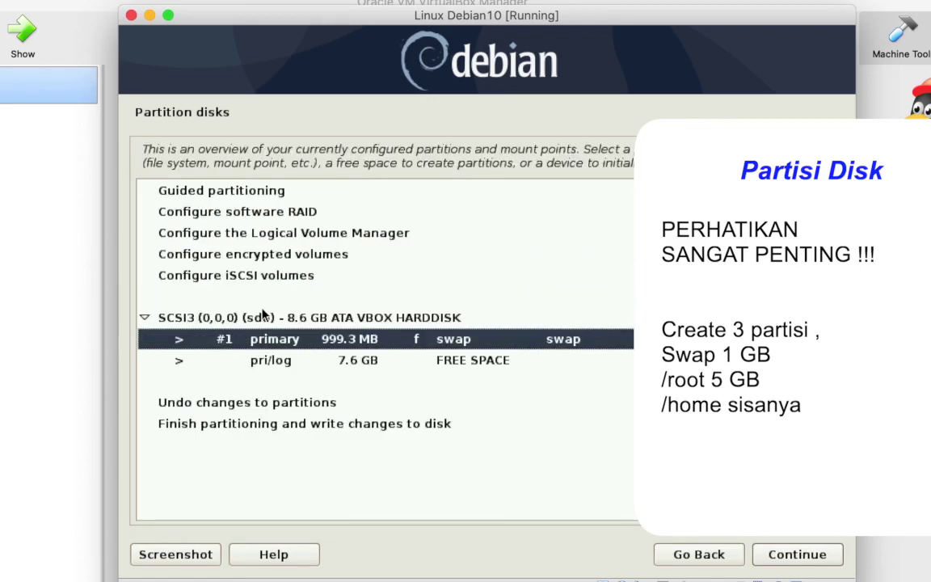
# Create a second partition in the 7.6 GB free space with a size of 5 GB.
pyautogui.press('Down')
pyautogui.press('Up')
pyautogui.press('Down')
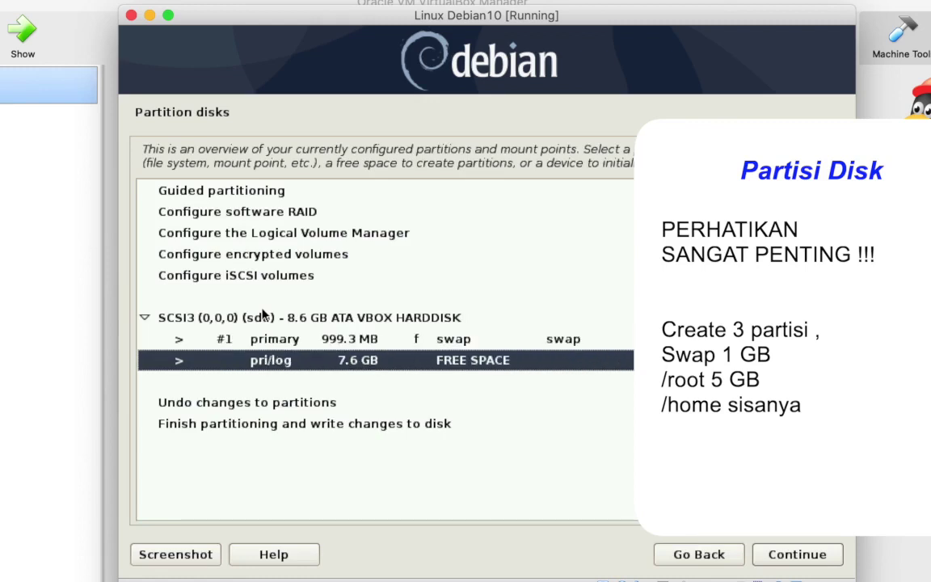
pyautogui.press('Up')
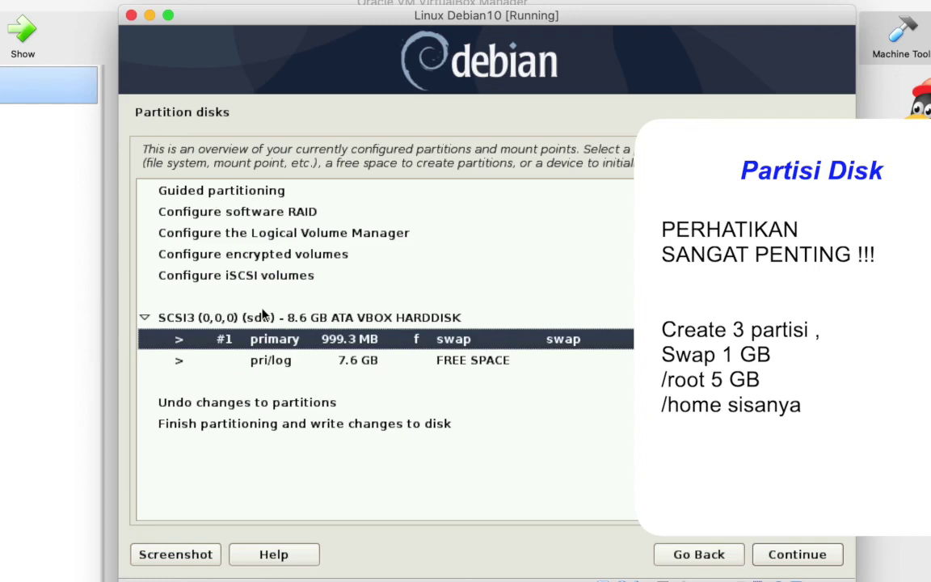
pyautogui.press('Down')
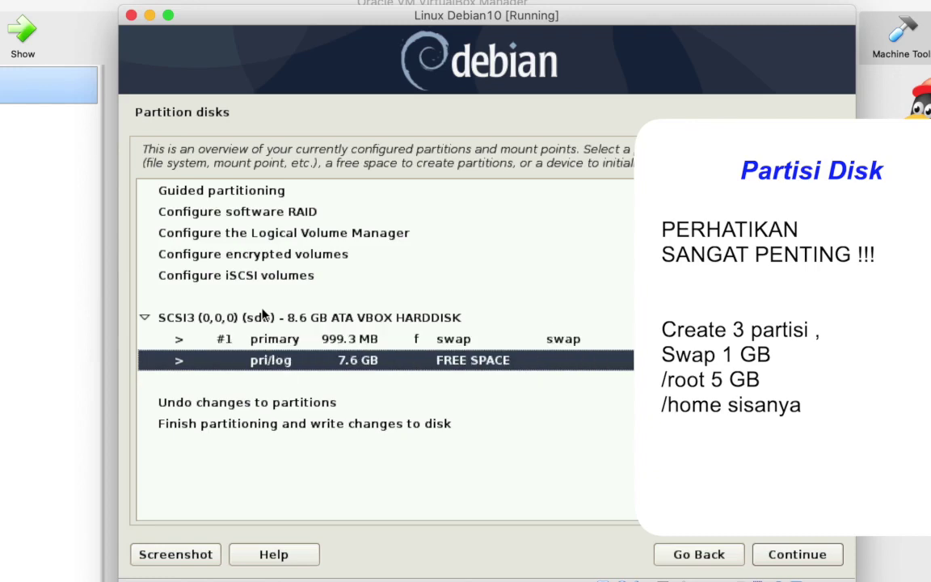
pyautogui.press('Return')
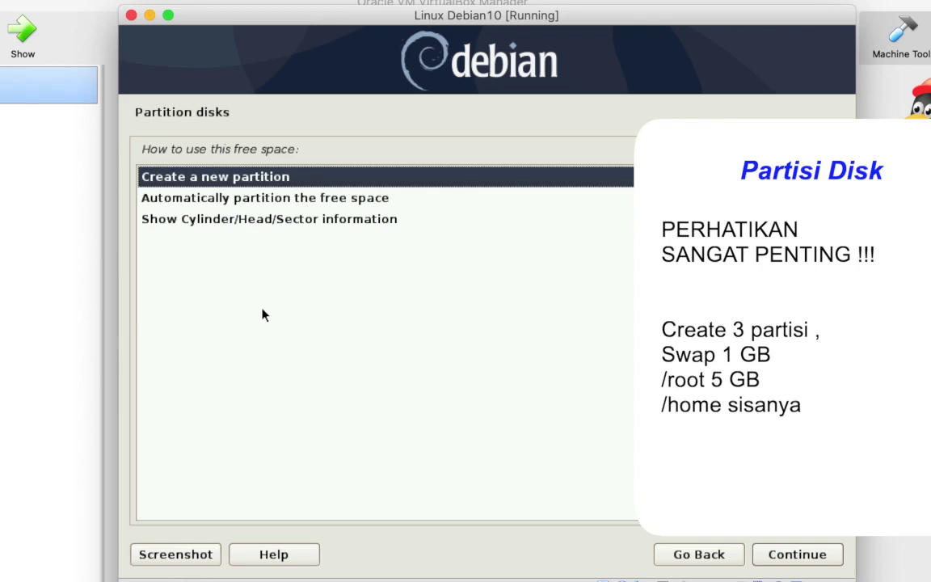
pyautogui.press('Return')
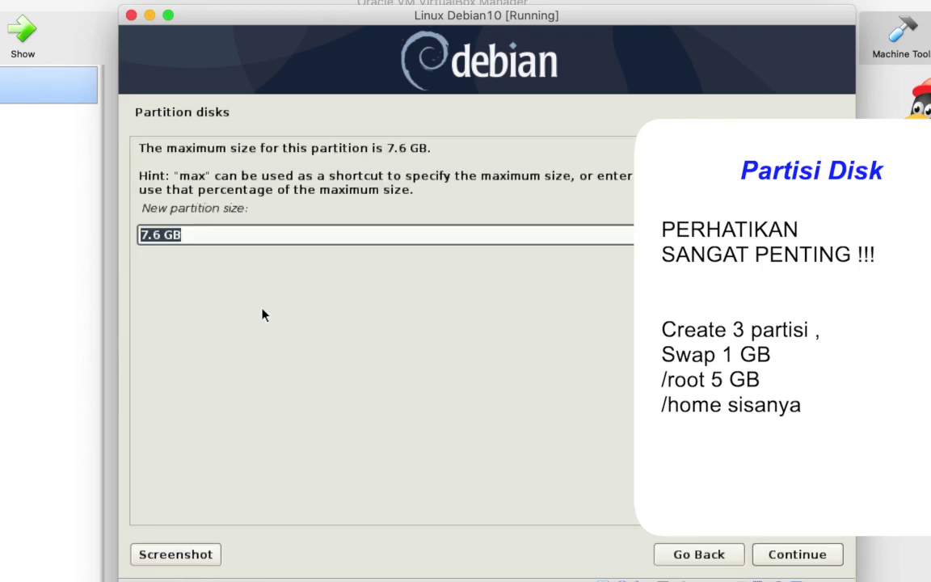
pyautogui.click(162, 235)
pyautogui.press('BackSpace')
pyautogui.press('BackSpace')
pyautogui.press('BackSpace')
pyautogui.press('BackSpace')
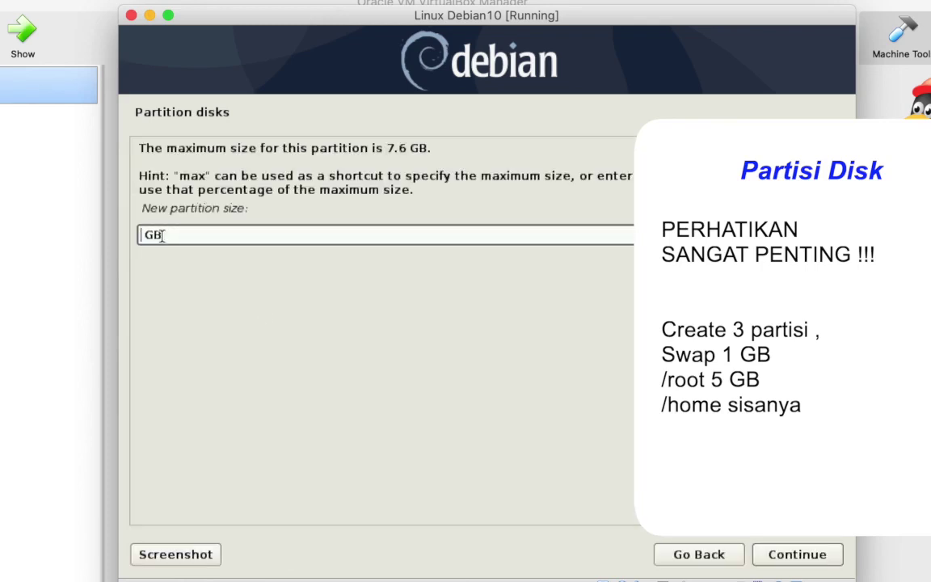
pyautogui.write('5')
pyautogui.click(825, 557)
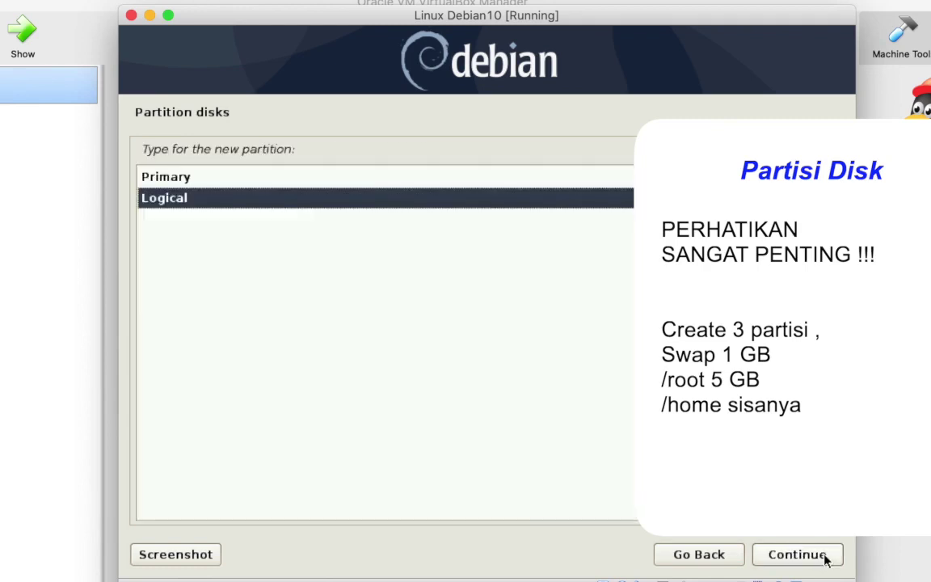
# Make the 5 GB partition primary, placed at the beginning of the free space.
pyautogui.click(204, 179)
pyautogui.doubleClick(205, 179)
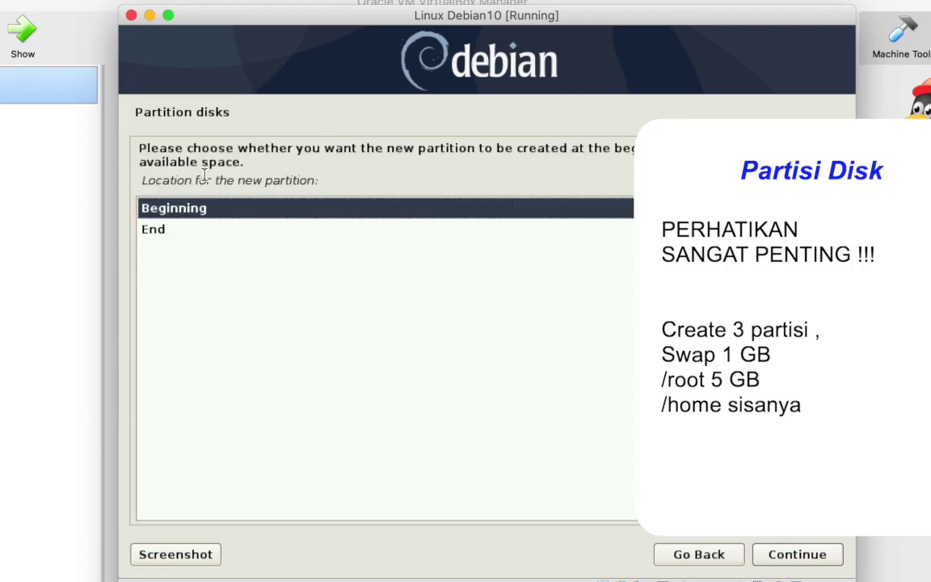
pyautogui.press('Return')
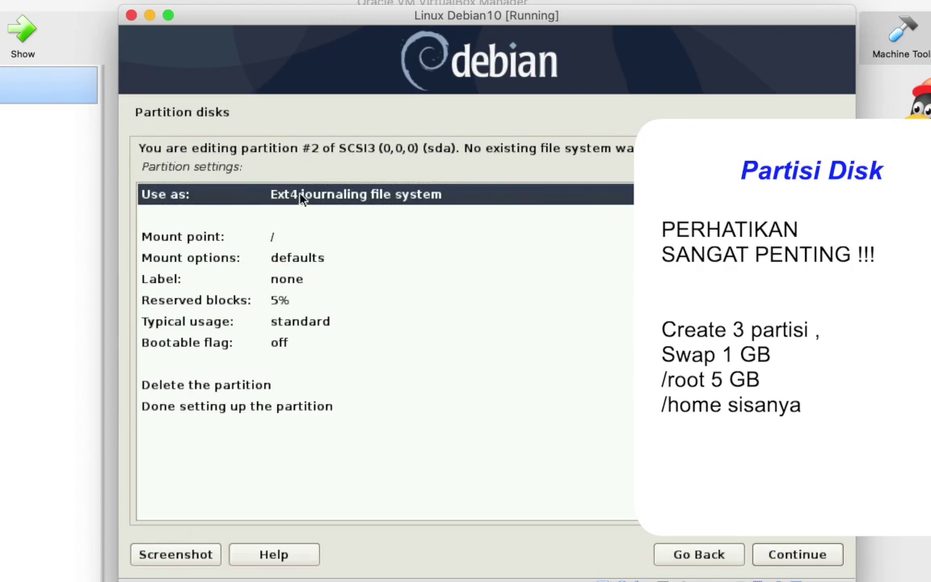
pyautogui.press('Down')
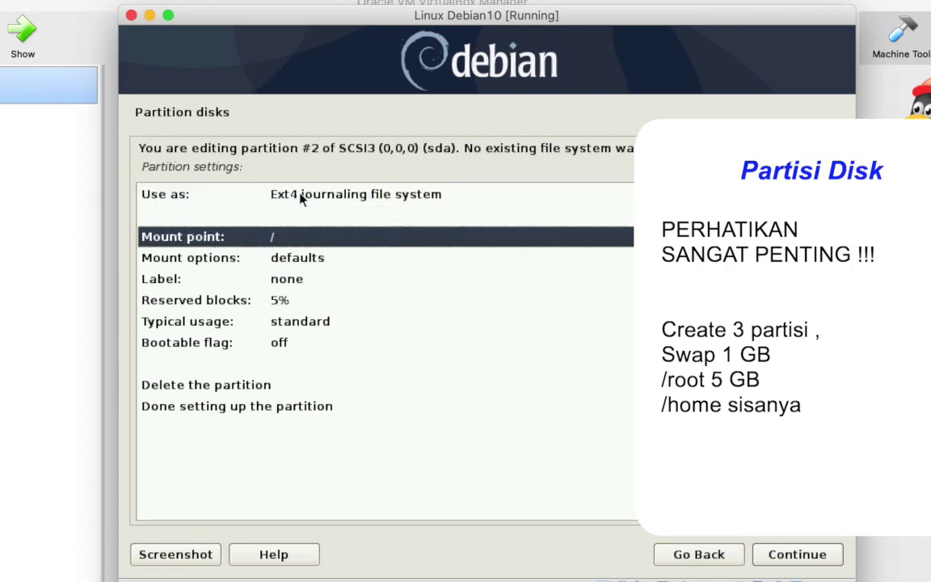
pyautogui.press('Up')
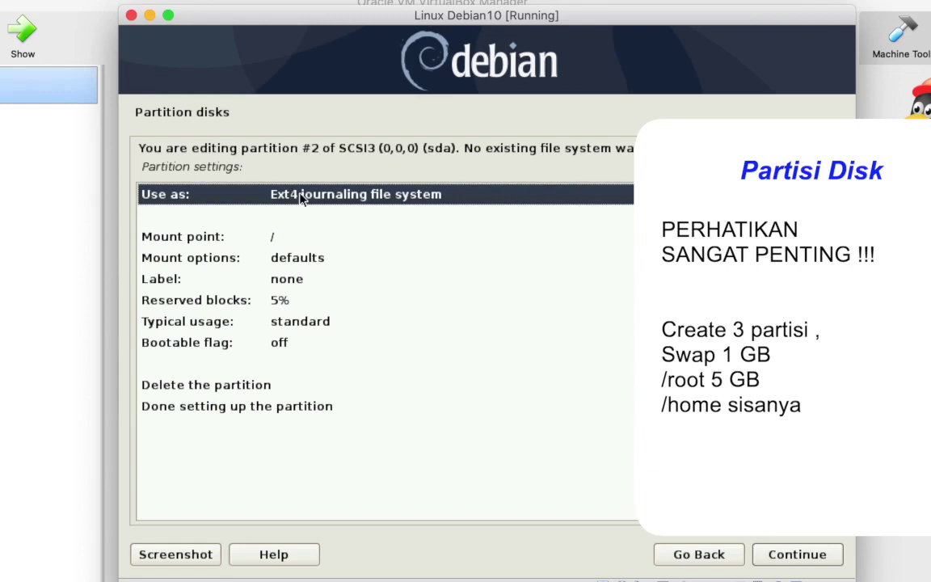
# Set the partition to use the Ext4 journaling file system.
pyautogui.press('Return')
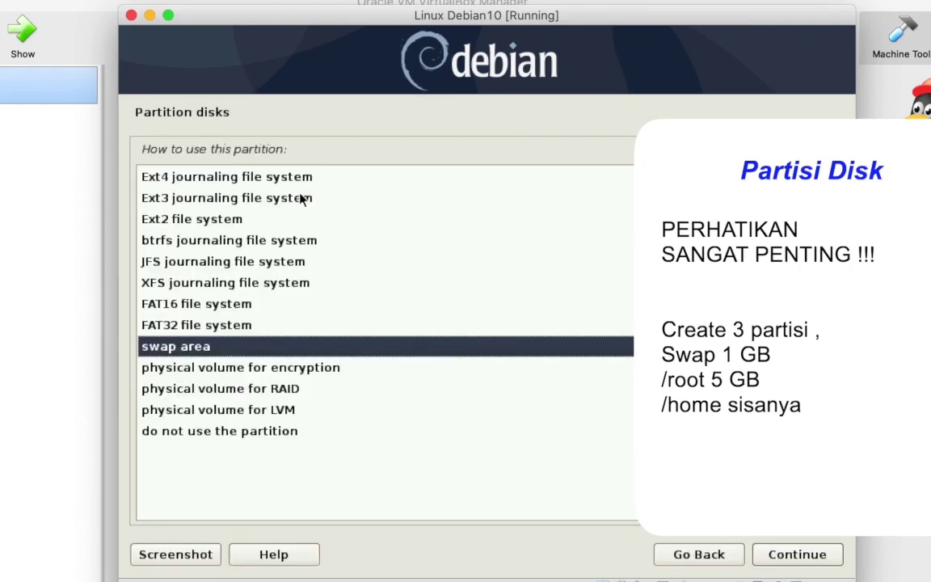
pyautogui.press('Up')
pyautogui.press('Up')
pyautogui.press('Up')
pyautogui.press('Up')
pyautogui.press('Up')
pyautogui.press('Up')
pyautogui.press('Up')
pyautogui.press('Up')
pyautogui.press('Down')
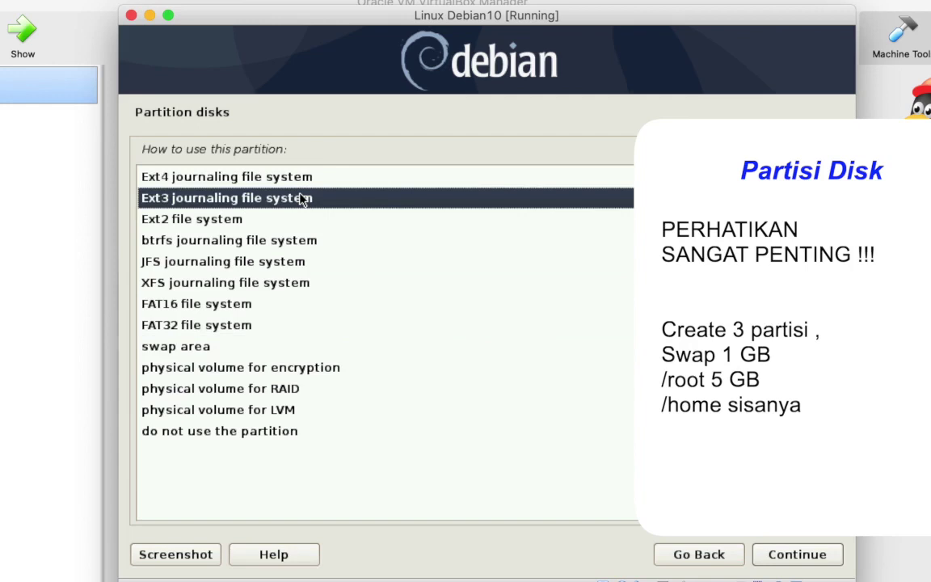
pyautogui.press('Down')
pyautogui.press('Up')
pyautogui.press('Down')
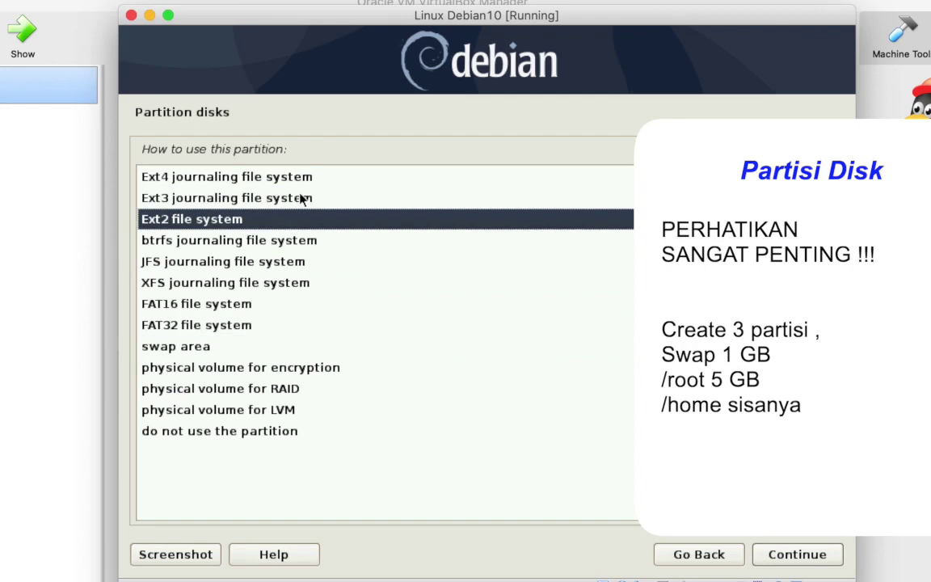
pyautogui.press('Down')
pyautogui.press('Down')
pyautogui.press('Down')
pyautogui.press('Down')
pyautogui.press('Down')
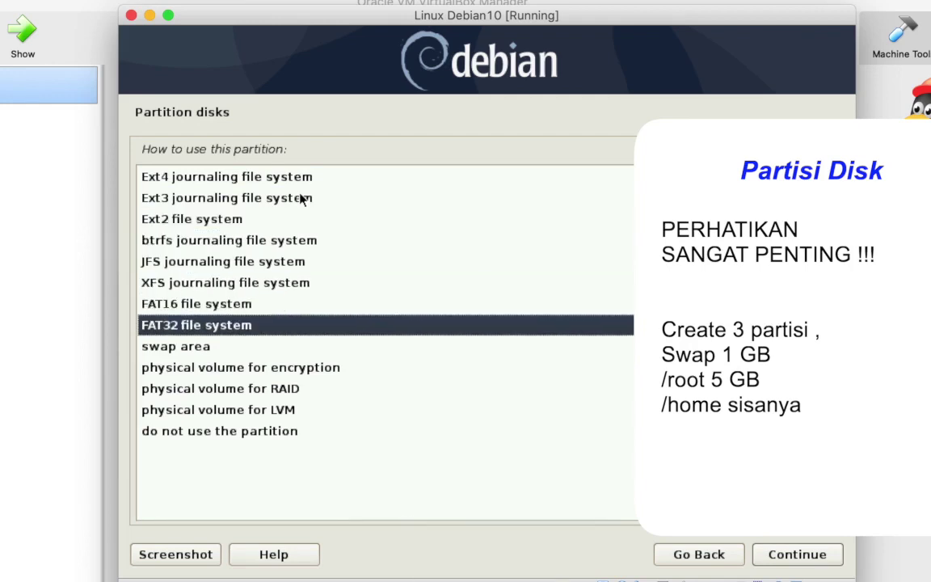
pyautogui.press('Up')
pyautogui.press('Down')
pyautogui.press('Up')
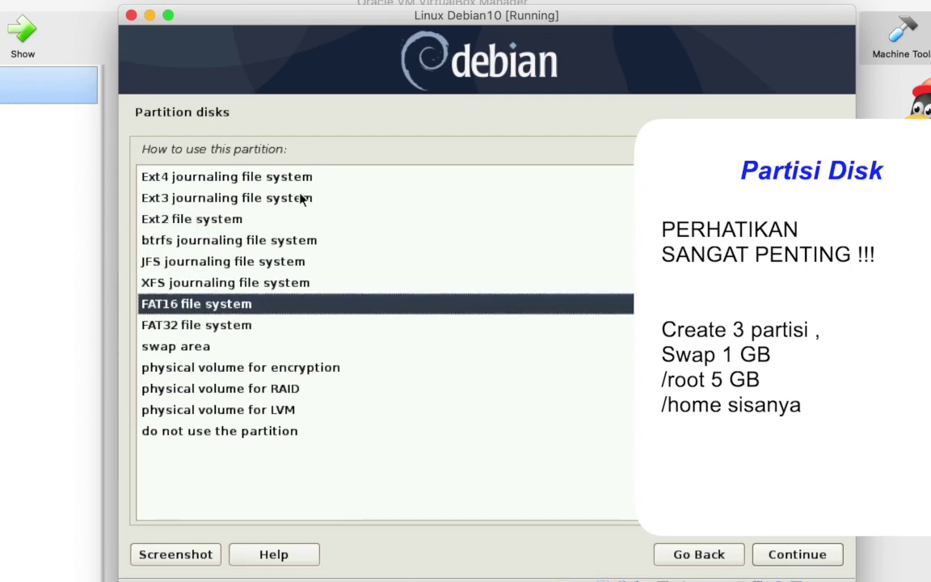
pyautogui.press('Down')
pyautogui.press('Up')
pyautogui.press('Down')
pyautogui.press('Up')
pyautogui.press('Down')
pyautogui.press('Up')
pyautogui.press('Down')
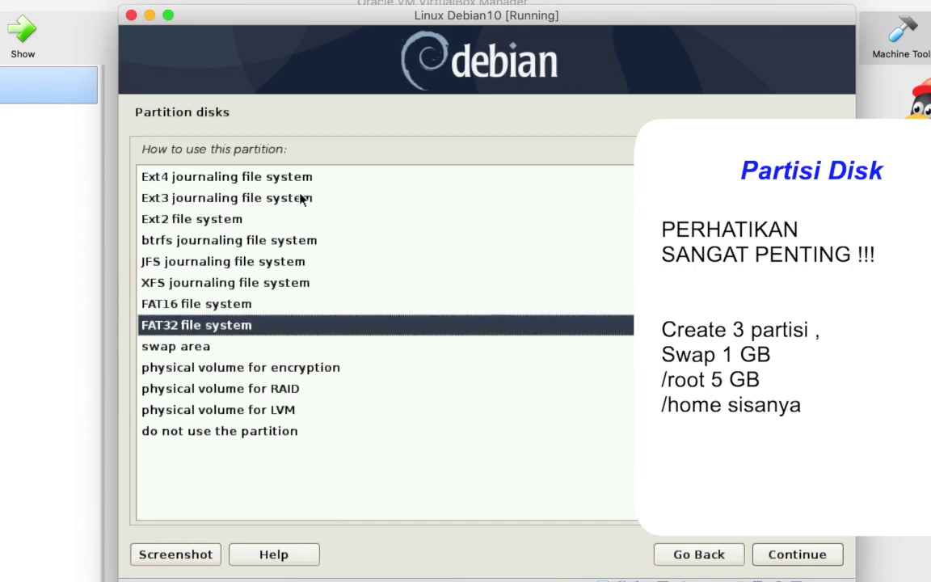
pyautogui.press('Down')
pyautogui.press('Down')
pyautogui.press('Down')
pyautogui.press('Down')
pyautogui.press('Up')
pyautogui.press('Up')
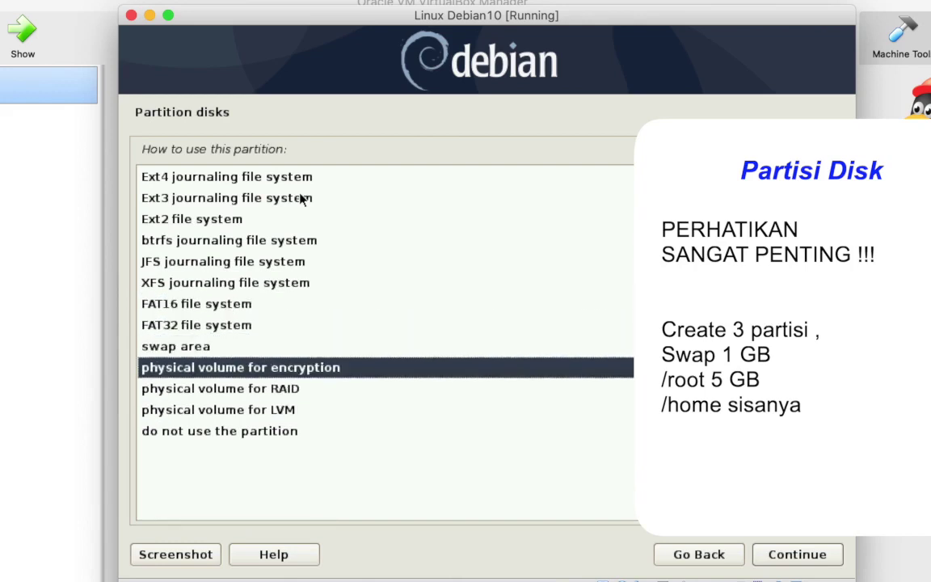
pyautogui.press('Up')
pyautogui.press('Up')
pyautogui.press('Up')
pyautogui.press('Up')
pyautogui.press('Up')
pyautogui.press('Up')
pyautogui.press('Up')
pyautogui.press('Up')
pyautogui.press('Up')
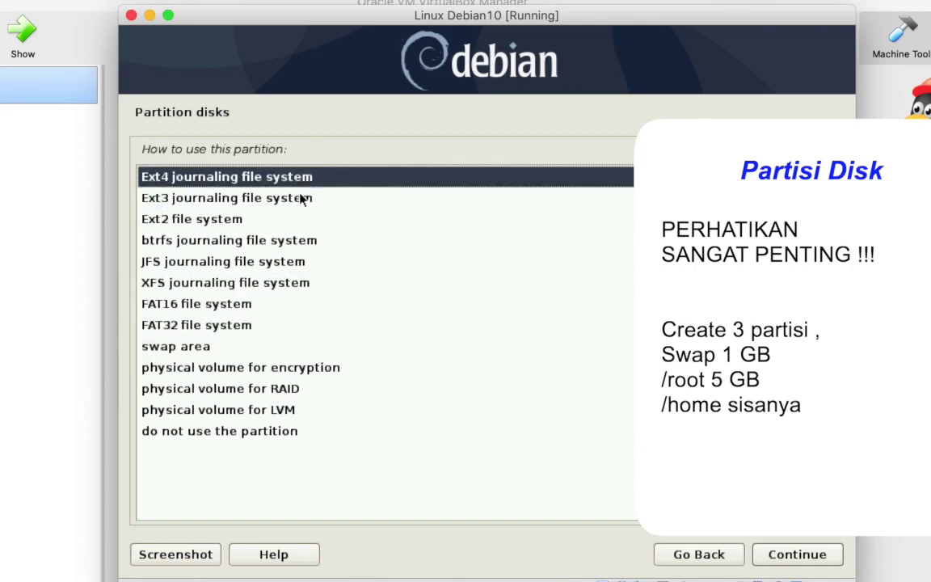
pyautogui.press('Return')
# Keep / as the mount point and finish setting up the root partition.
pyautogui.press('Down')
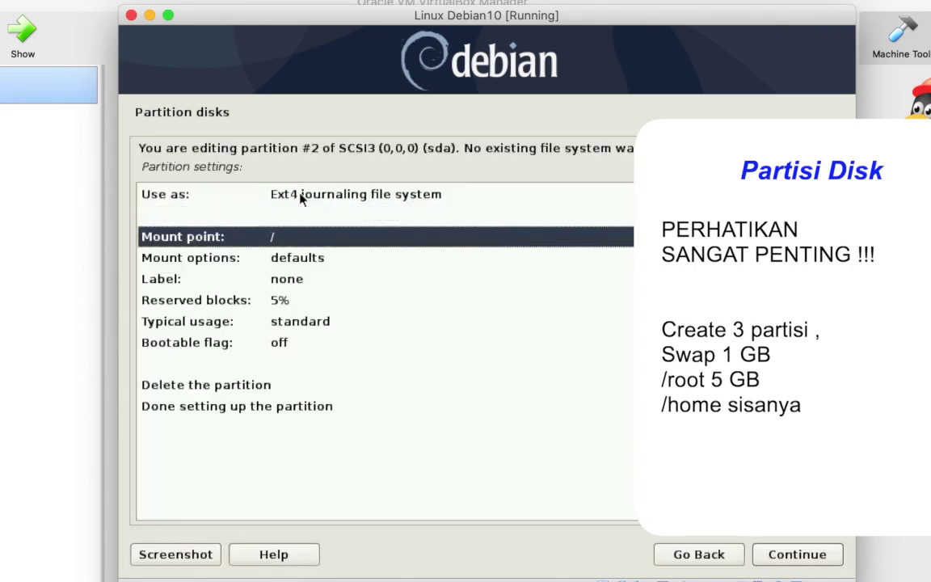
pyautogui.press('Return')
pyautogui.press('Return')
pyautogui.press('Return')
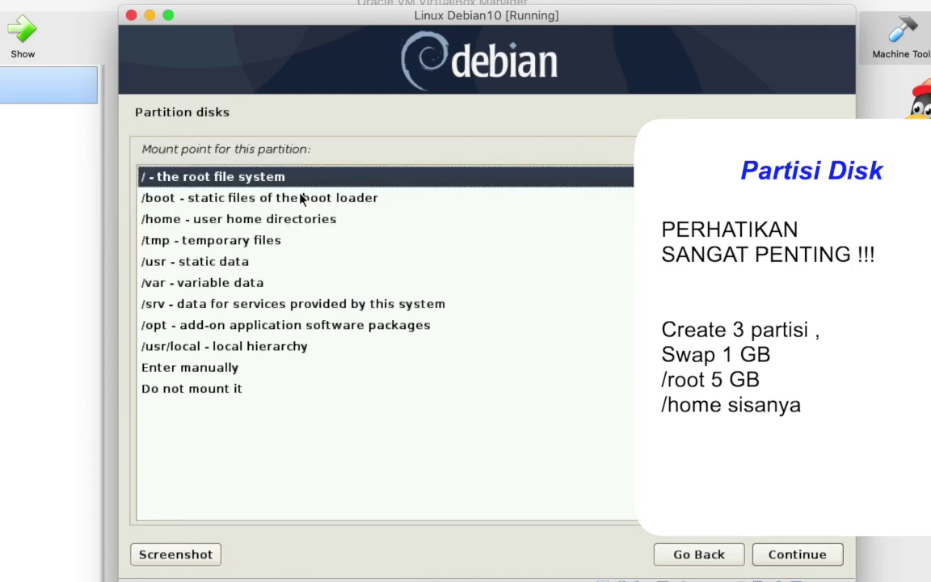
pyautogui.press('Return')
pyautogui.press('Down')
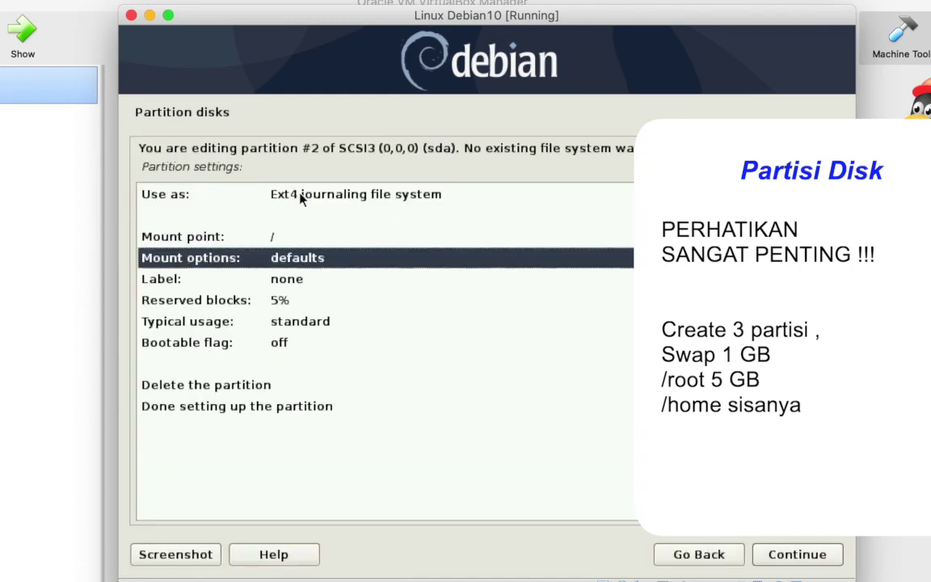
pyautogui.press('Up')
pyautogui.press('Up')
pyautogui.press('Up')
pyautogui.press('Down')
pyautogui.press('Down')
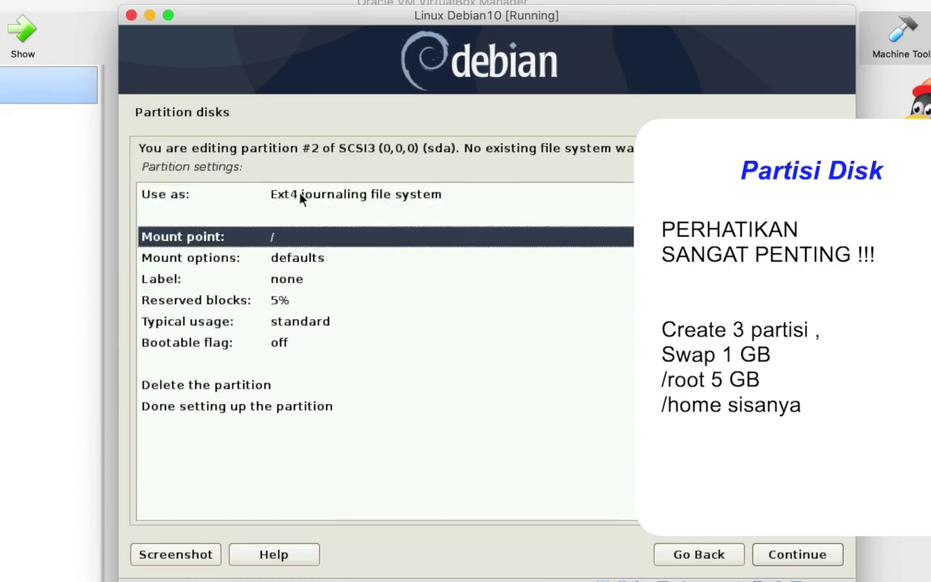
pyautogui.press('Down')
pyautogui.press('Down')
pyautogui.press('Down')
pyautogui.press('Down')
pyautogui.press('Down')
pyautogui.press('Down')
pyautogui.press('Down')
pyautogui.press('Down')
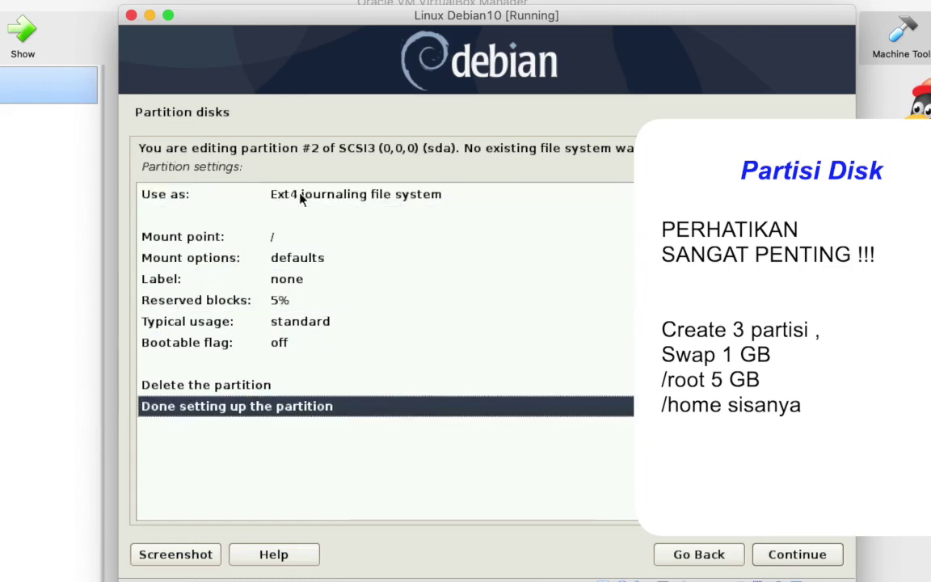
pyautogui.press('Return')
pyautogui.press('Up')
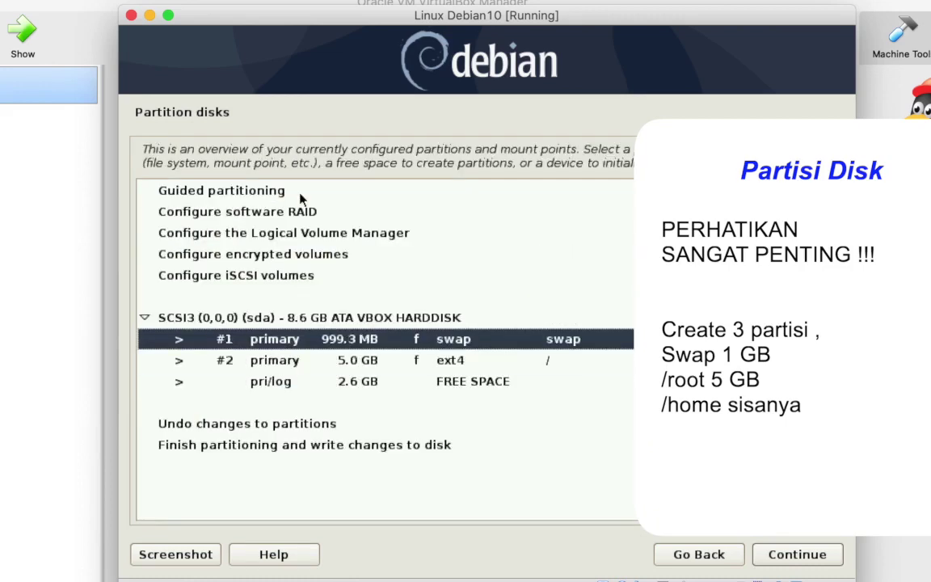
# Create logical partition #5 in the remaining 2.6 GB as ext4 mounted at /home.
pyautogui.press('Down')
pyautogui.press('Down')
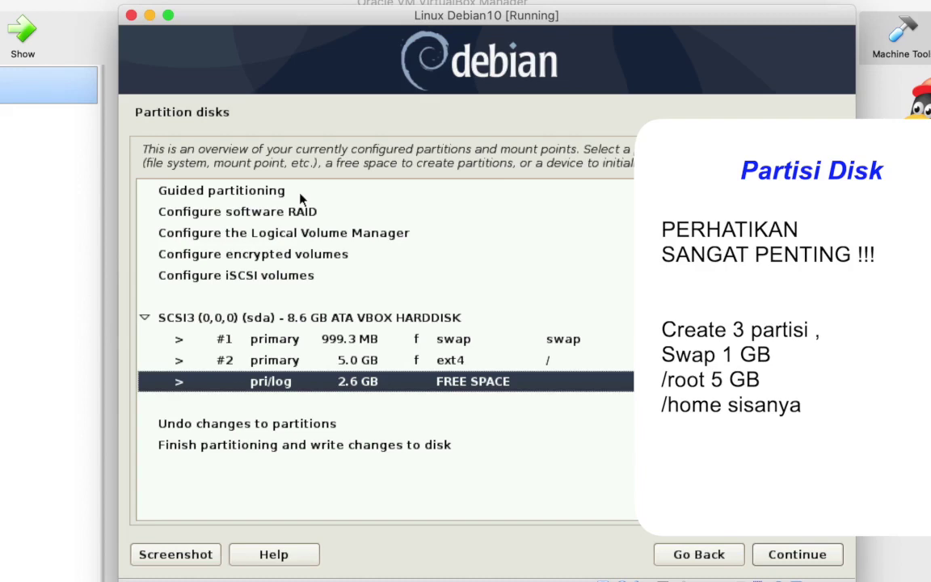
pyautogui.press('Up')
pyautogui.press('Up')
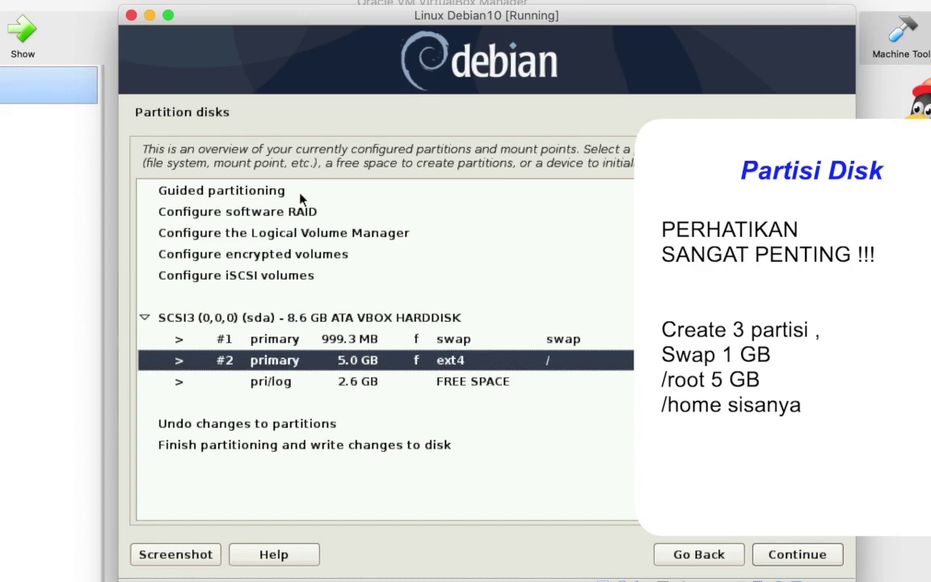
pyautogui.press('Down')
pyautogui.press('Down')
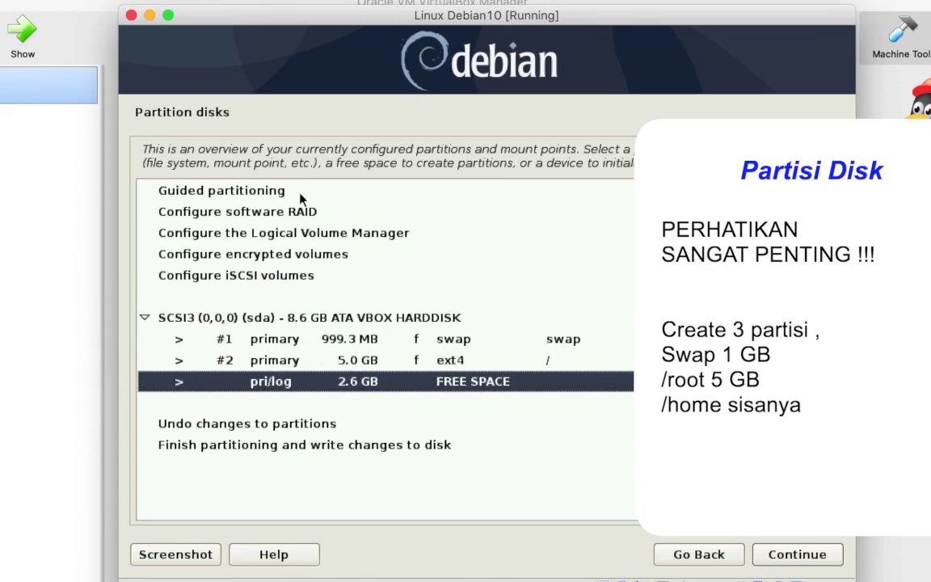
pyautogui.press('Return')
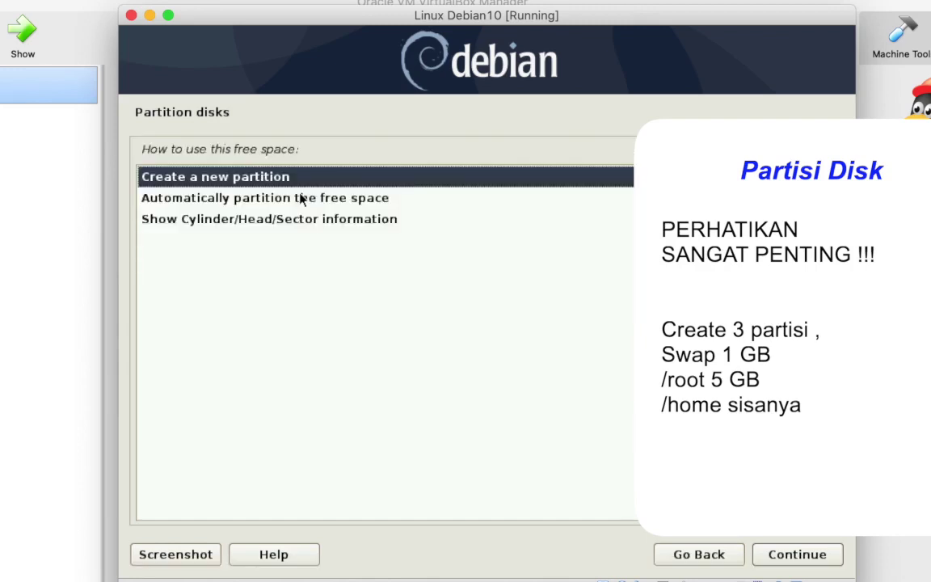
pyautogui.press('Return')
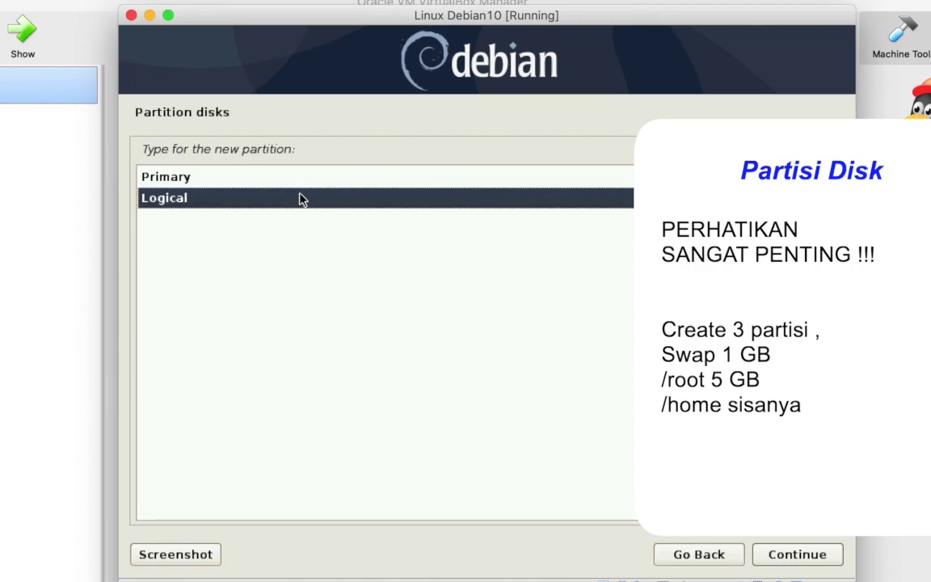
pyautogui.doubleClick(301, 198)
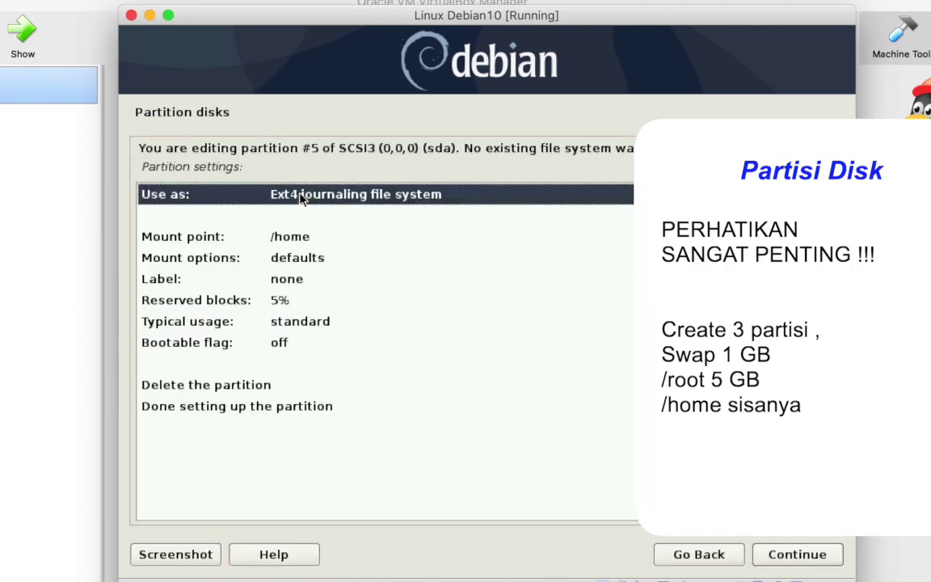
pyautogui.press('Down')
pyautogui.press('Down')
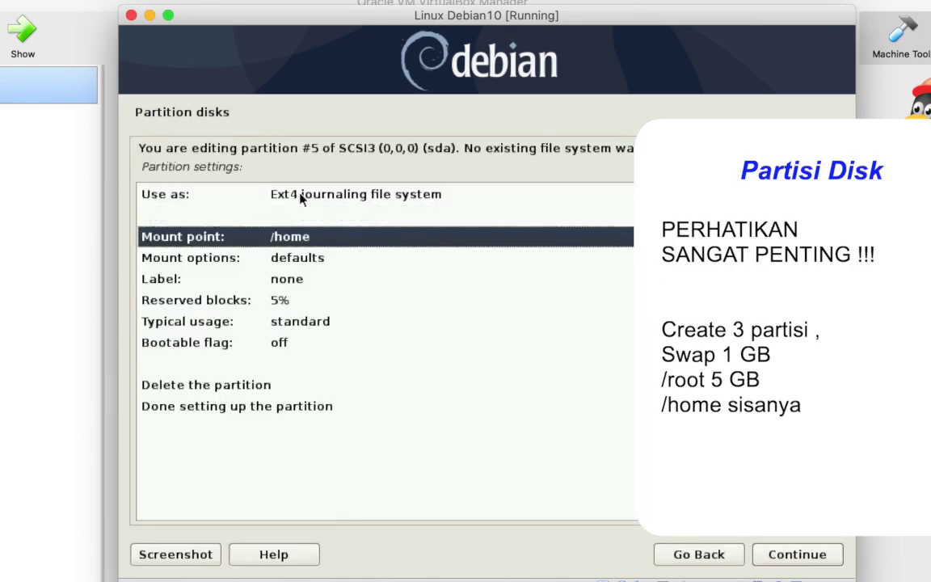
pyautogui.press('Up')
pyautogui.press('Up')
pyautogui.press('Down')
pyautogui.press('Down')
pyautogui.press('Down')
pyautogui.press('Down')
pyautogui.press('Down')
pyautogui.press('Down')
pyautogui.press('Down')
pyautogui.press('Down')
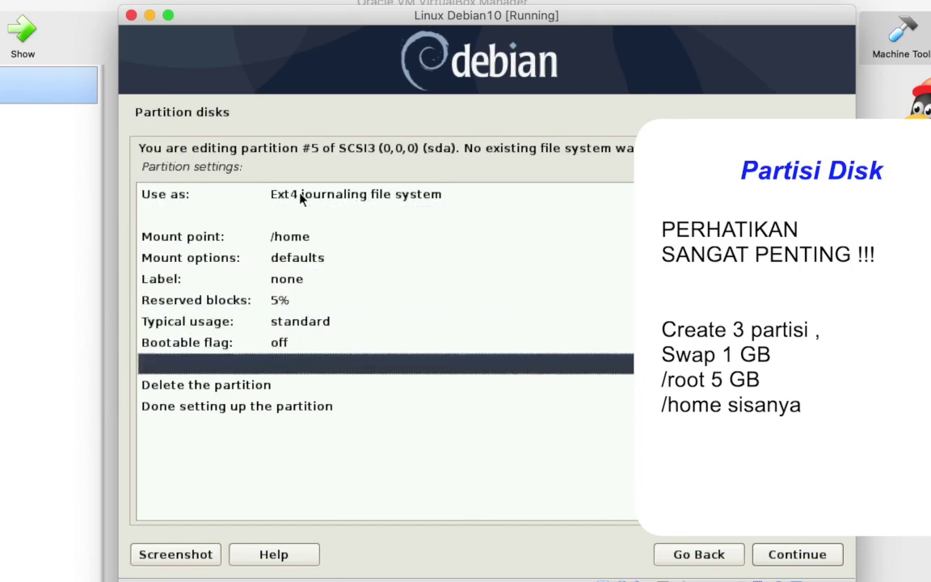
pyautogui.press('Down')
pyautogui.press('Down')
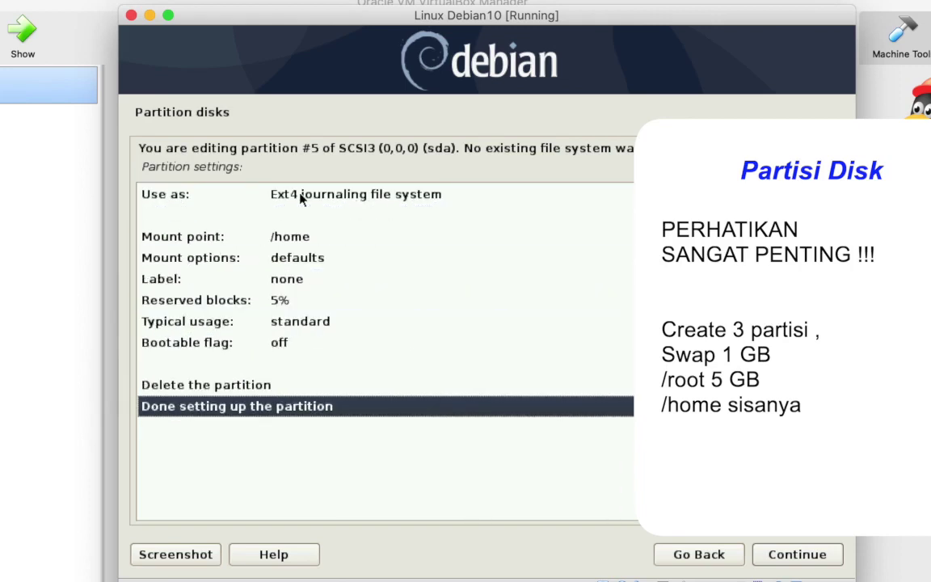
pyautogui.press('Return')
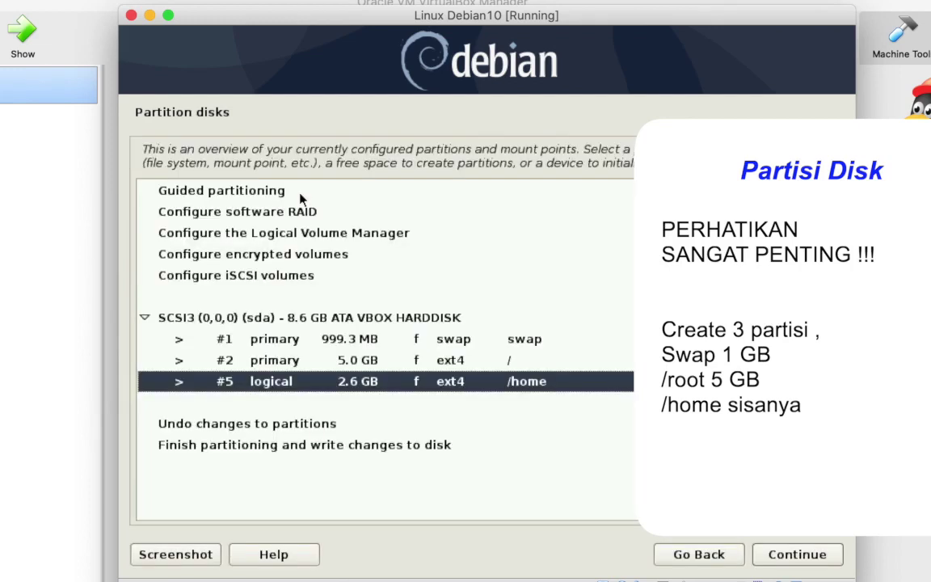
# Finish partitioning and confirm Yes to write the swap and two ext4 partitions to sda.
pyautogui.press('Down')
pyautogui.press('Down')
pyautogui.press('Down')
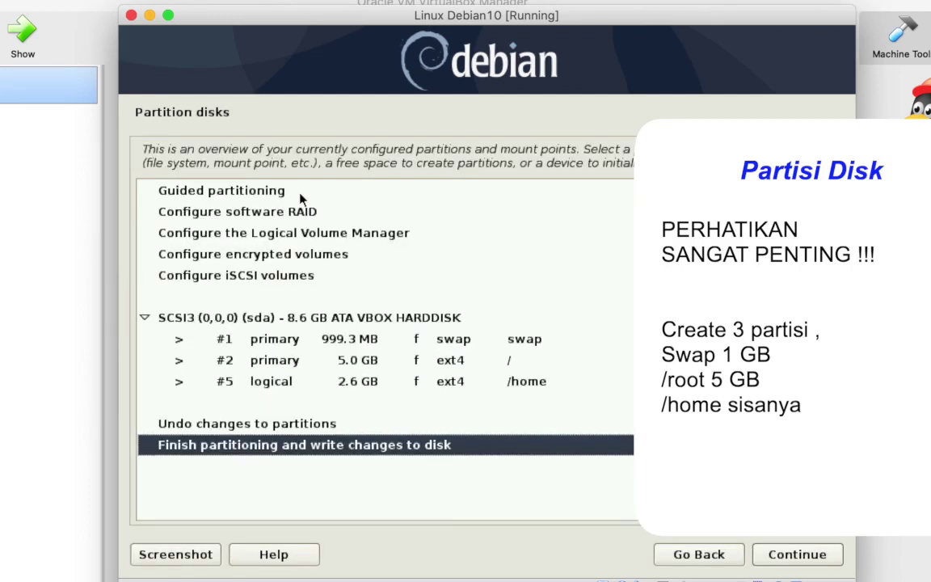
pyautogui.press('Up')
pyautogui.press('Up')
pyautogui.press('Up')
pyautogui.press('Up')
pyautogui.press('Up')
pyautogui.press('Down')
pyautogui.press('Down')
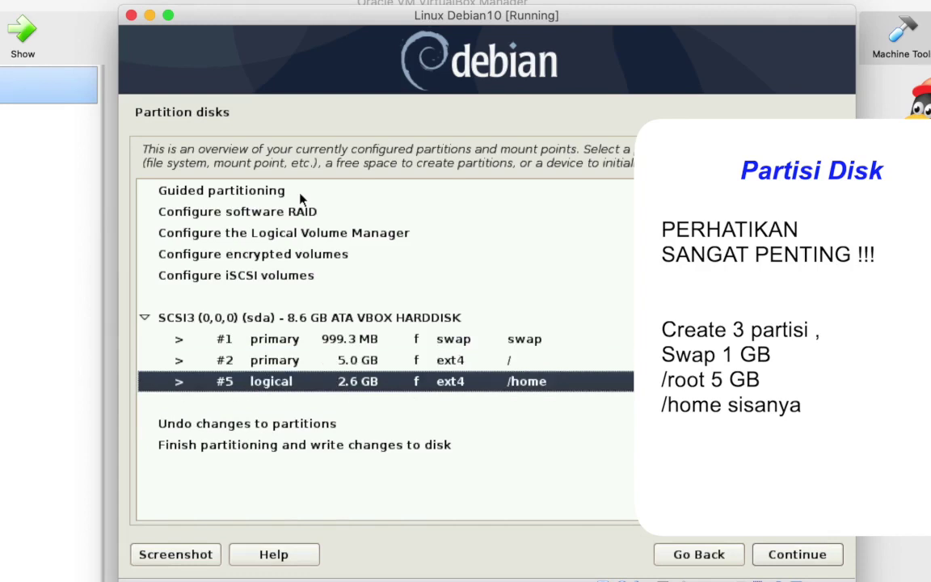
pyautogui.press('Up')
pyautogui.press('Up')
pyautogui.press('Down')
pyautogui.press('Down')
pyautogui.press('Down')
pyautogui.press('Down')
pyautogui.press('Down')
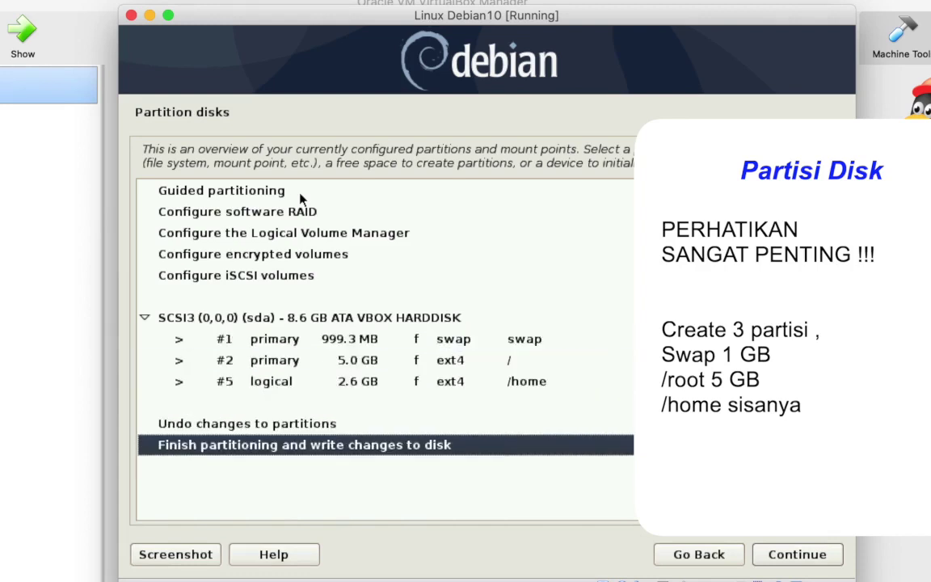
pyautogui.press('Return')
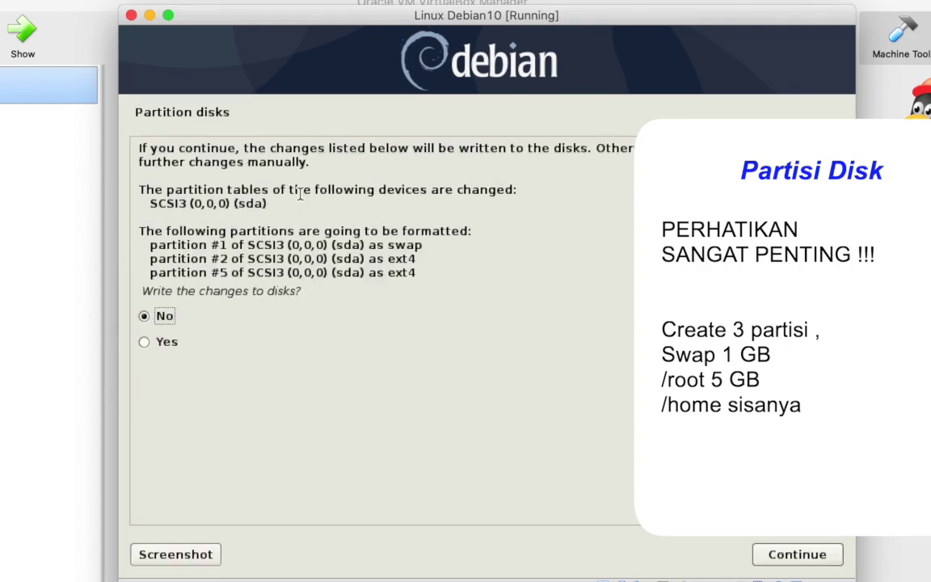
pyautogui.press('Down')
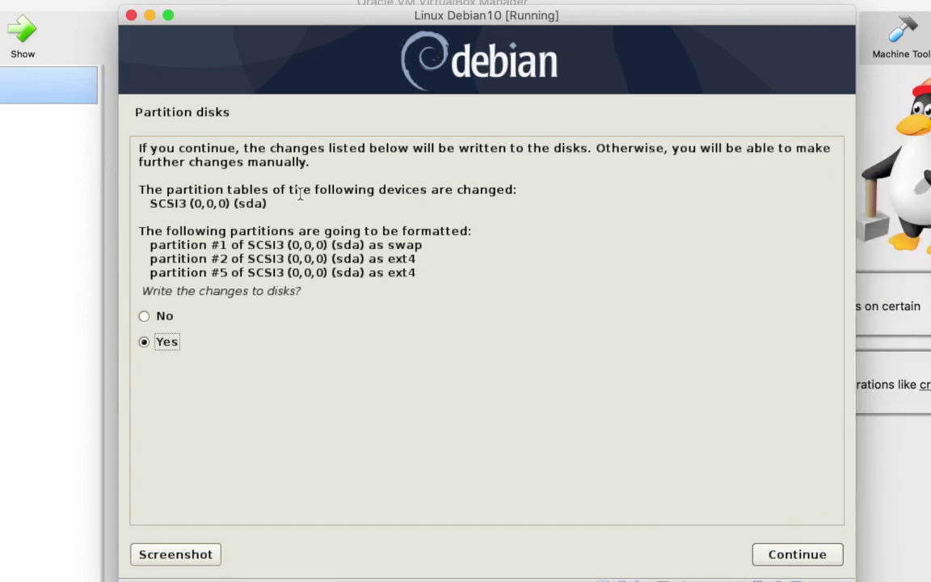
pyautogui.press('Return')
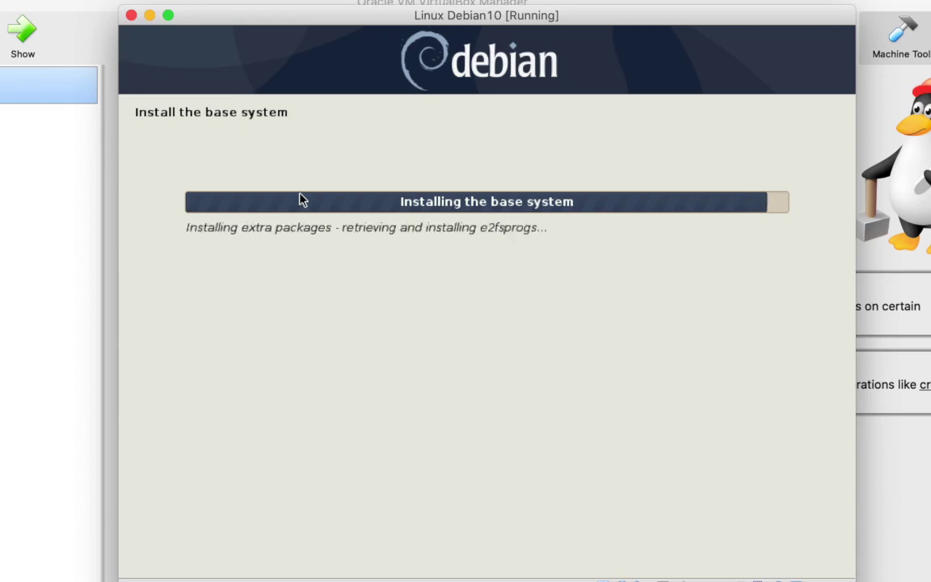
# Answer No to using a network mirror and to the popularity-contest survey.
pyautogui.press('Up')
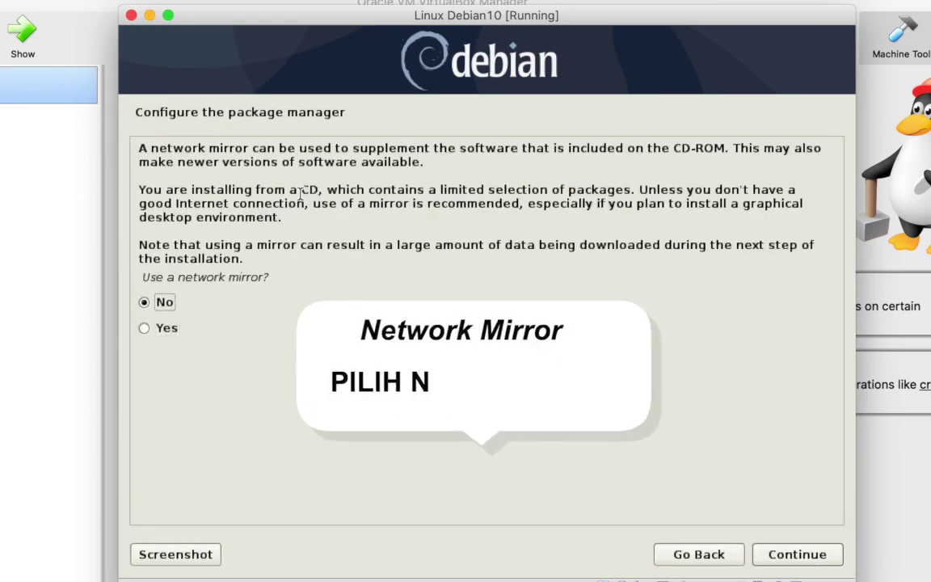
pyautogui.press('Return')
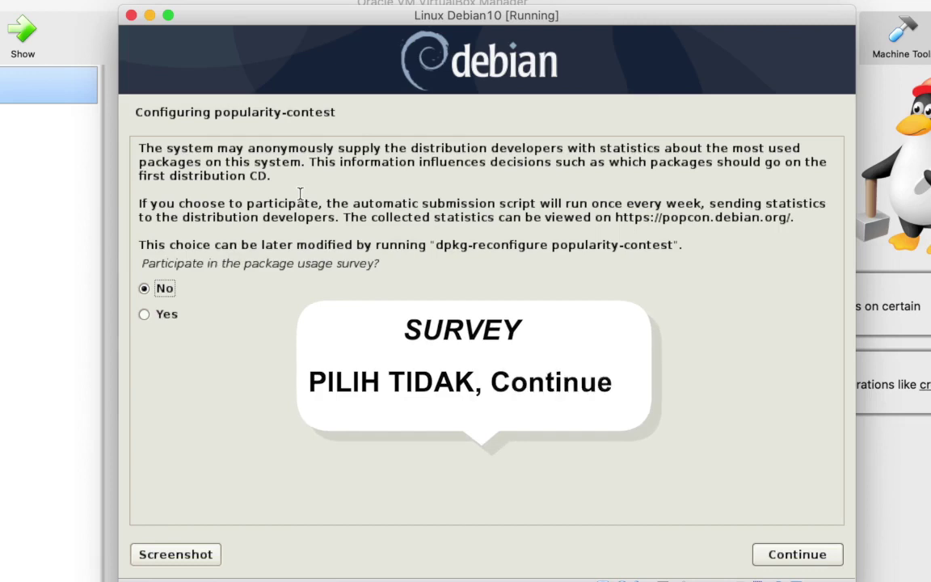
pyautogui.press('Return')
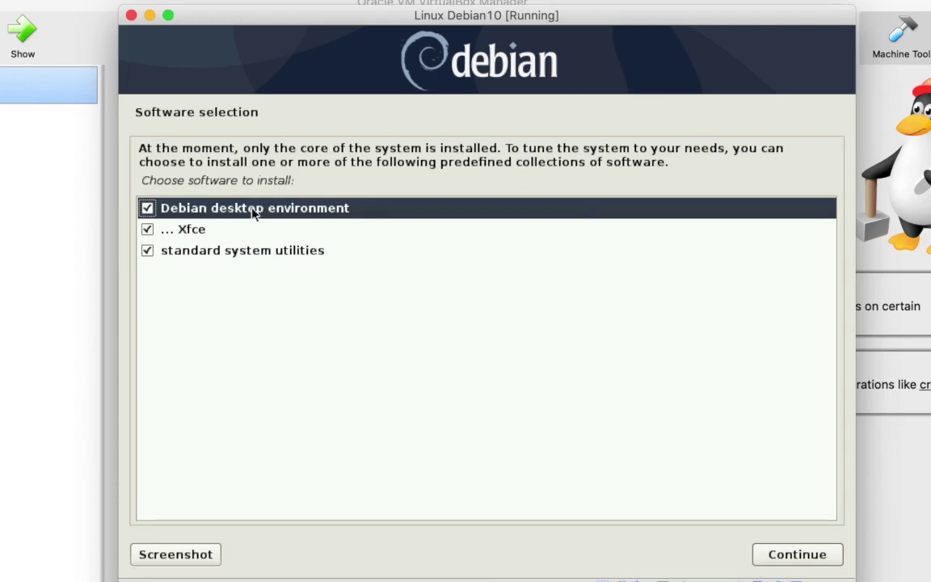
# Deselect Xfce and the Debian desktop environment, keeping only standard system utilities, and start the installation.
pyautogui.click(147, 230)
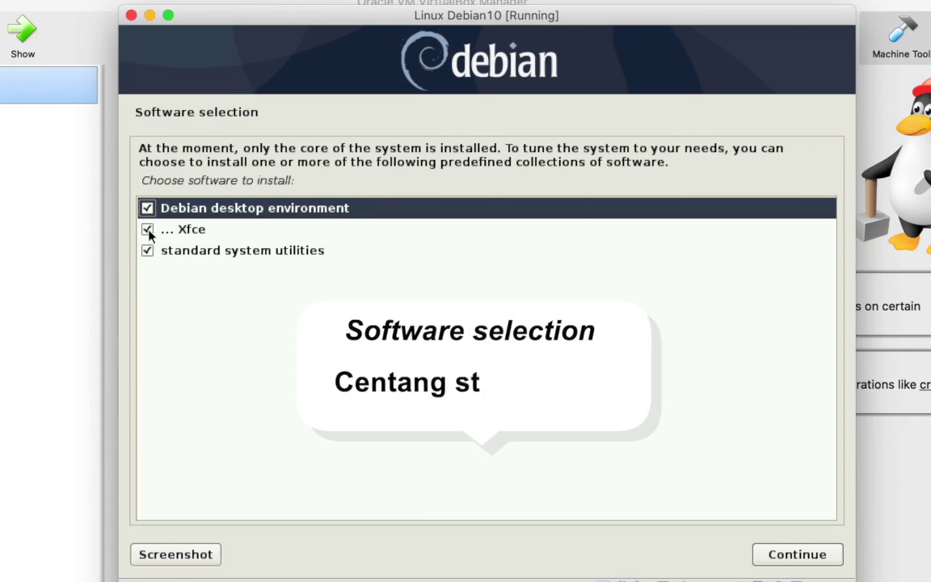
pyautogui.click(148, 230)
pyautogui.click(148, 210)
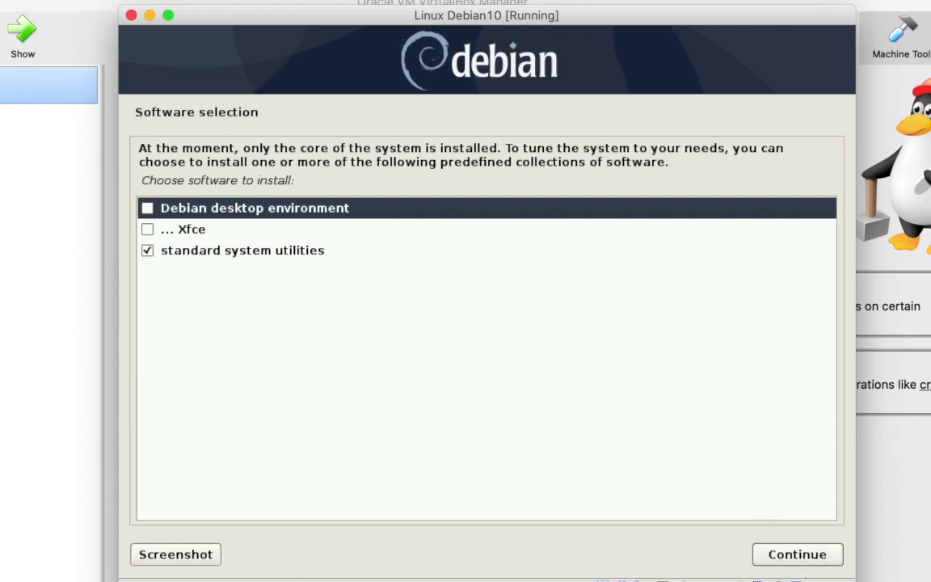
pyautogui.click(806, 561)
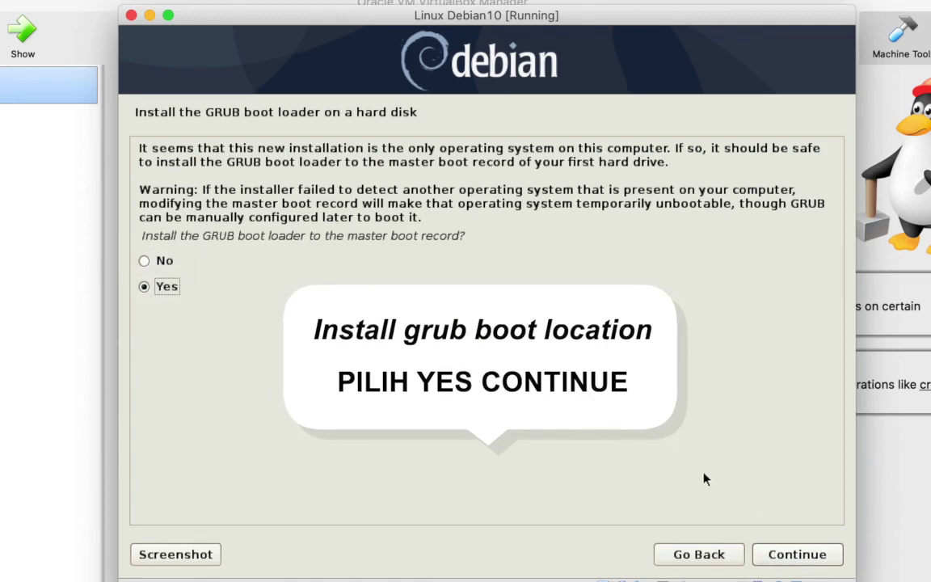
# Confirm installing GRUB to the master boot record and choose /dev/sda as the boot loader disk.
pyautogui.click(818, 556)
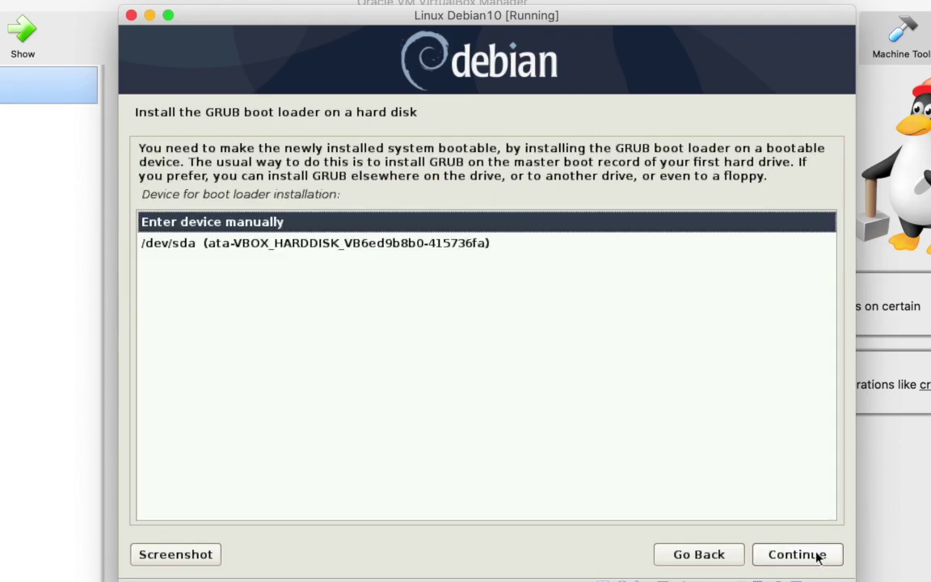
pyautogui.press('Down')
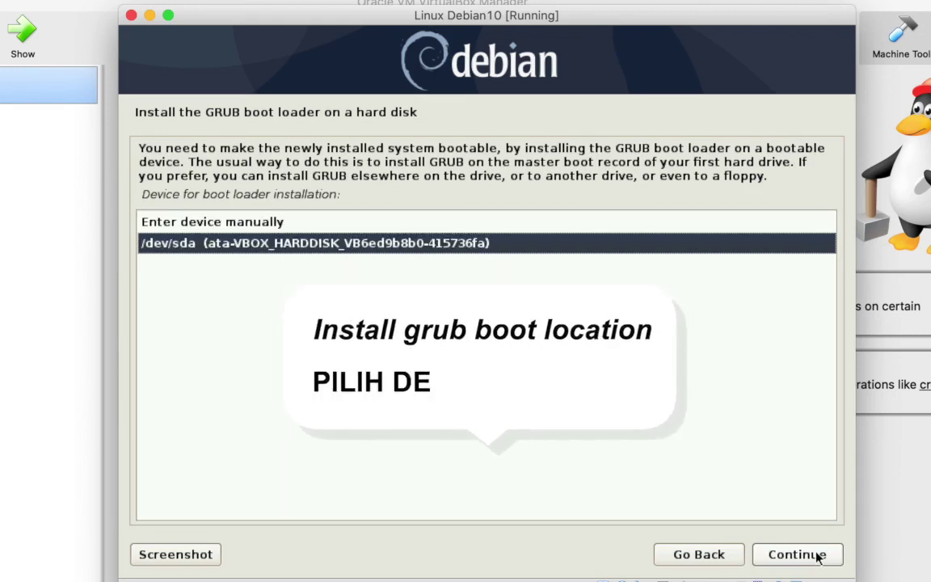
pyautogui.click(818, 556)
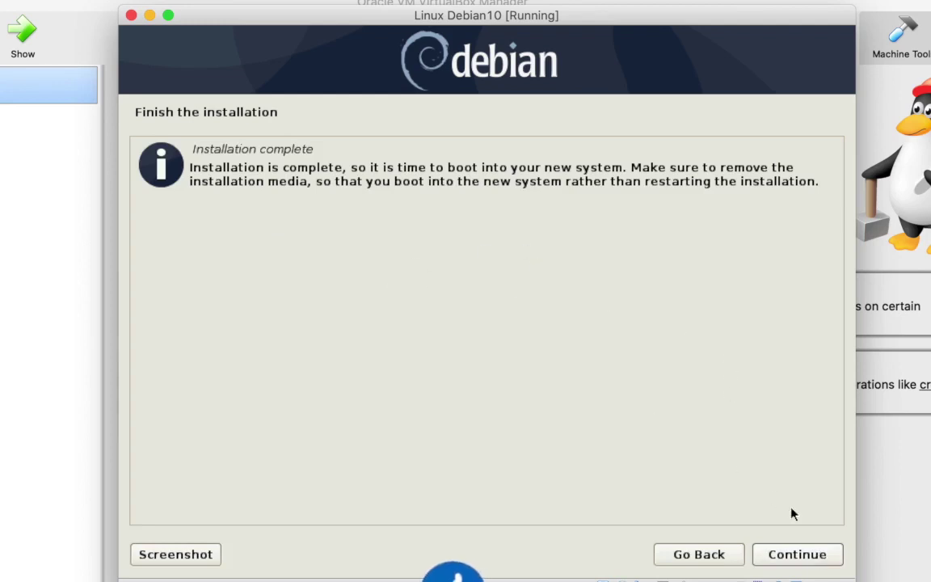
# Reboot into the installed Debian and close both mouse-integration notification banners.
pyautogui.click(817, 555)
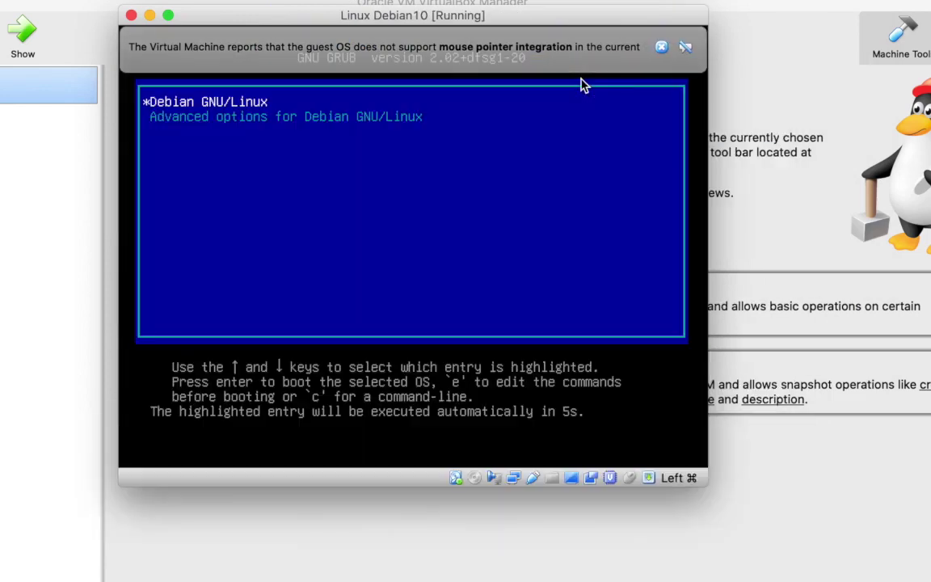
pyautogui.click(668, 49)
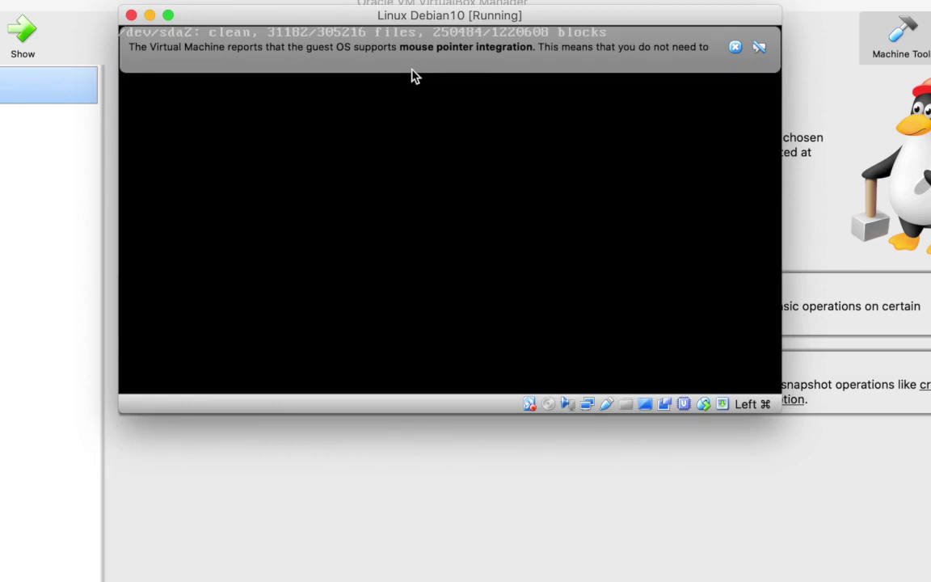
pyautogui.moveTo(732, 44)
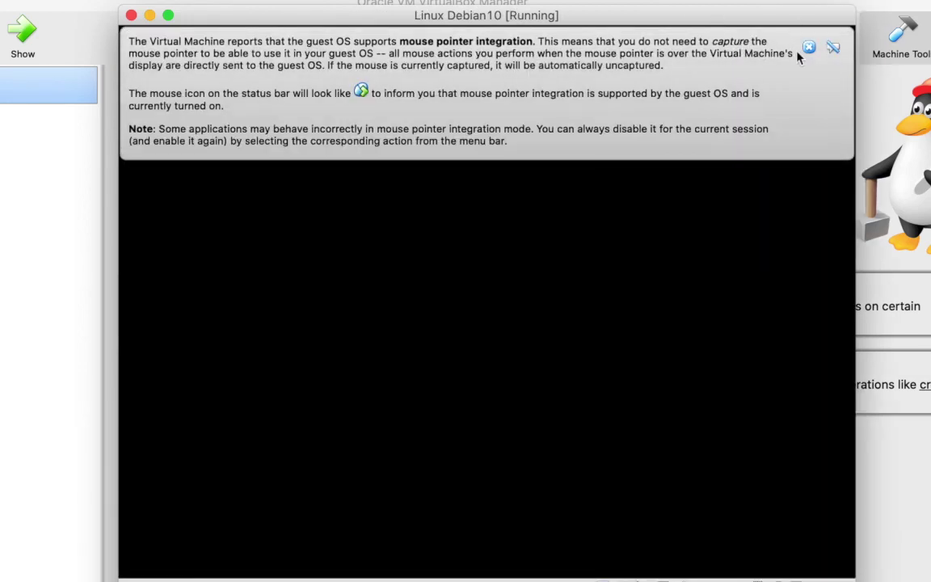
pyautogui.click(808, 50)
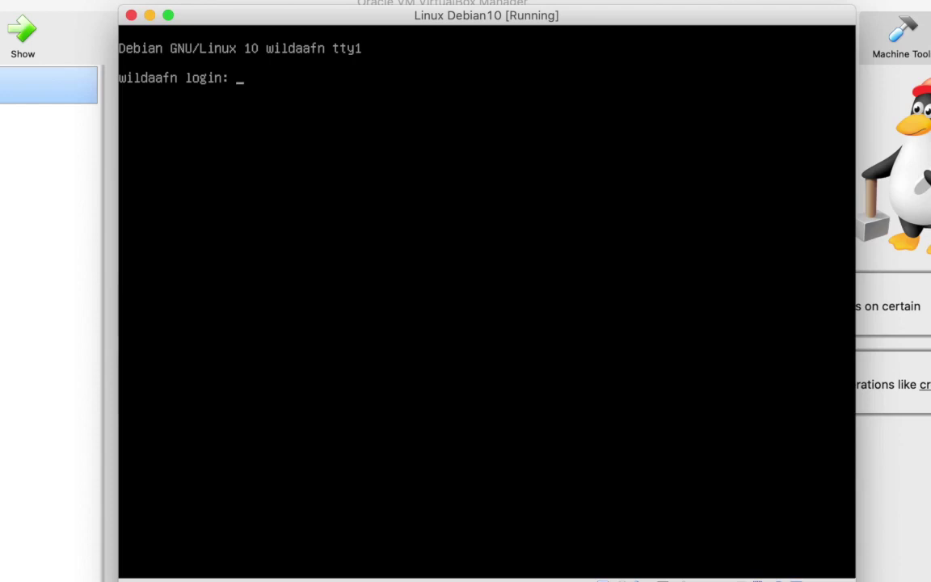
# Enter the user account's login name and password at the Debian console login prompt.
pyautogui.write('wildaafn')
pyautogui.press('Return')
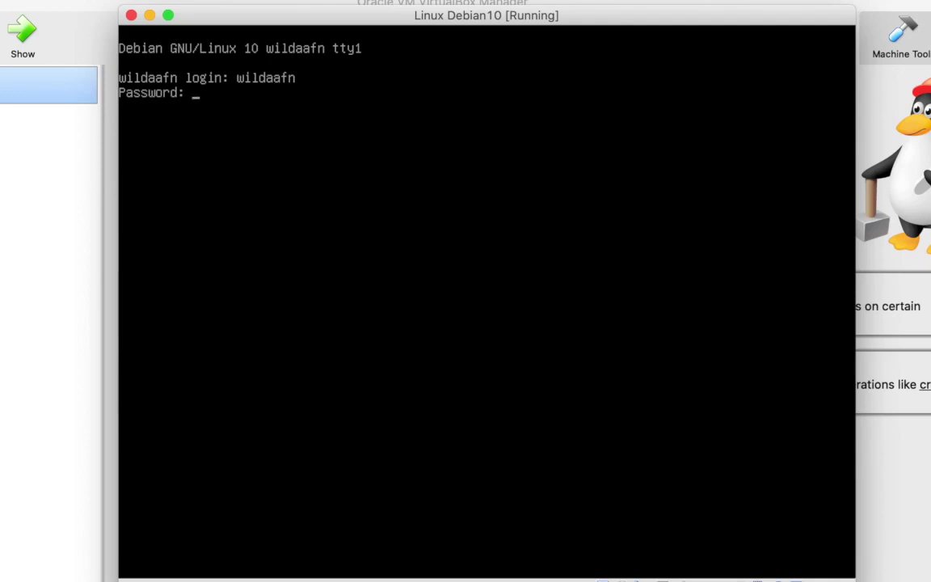
pyautogui.press('Return')
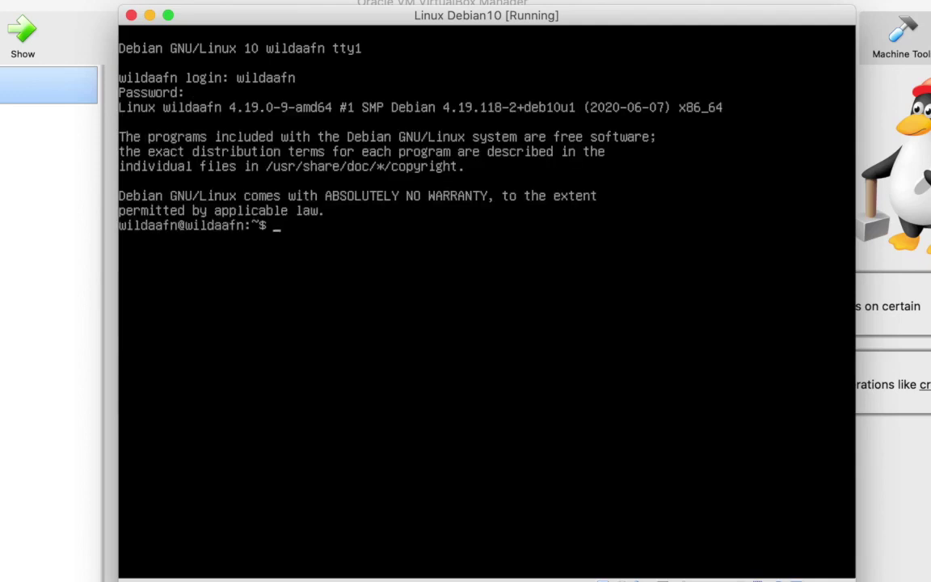